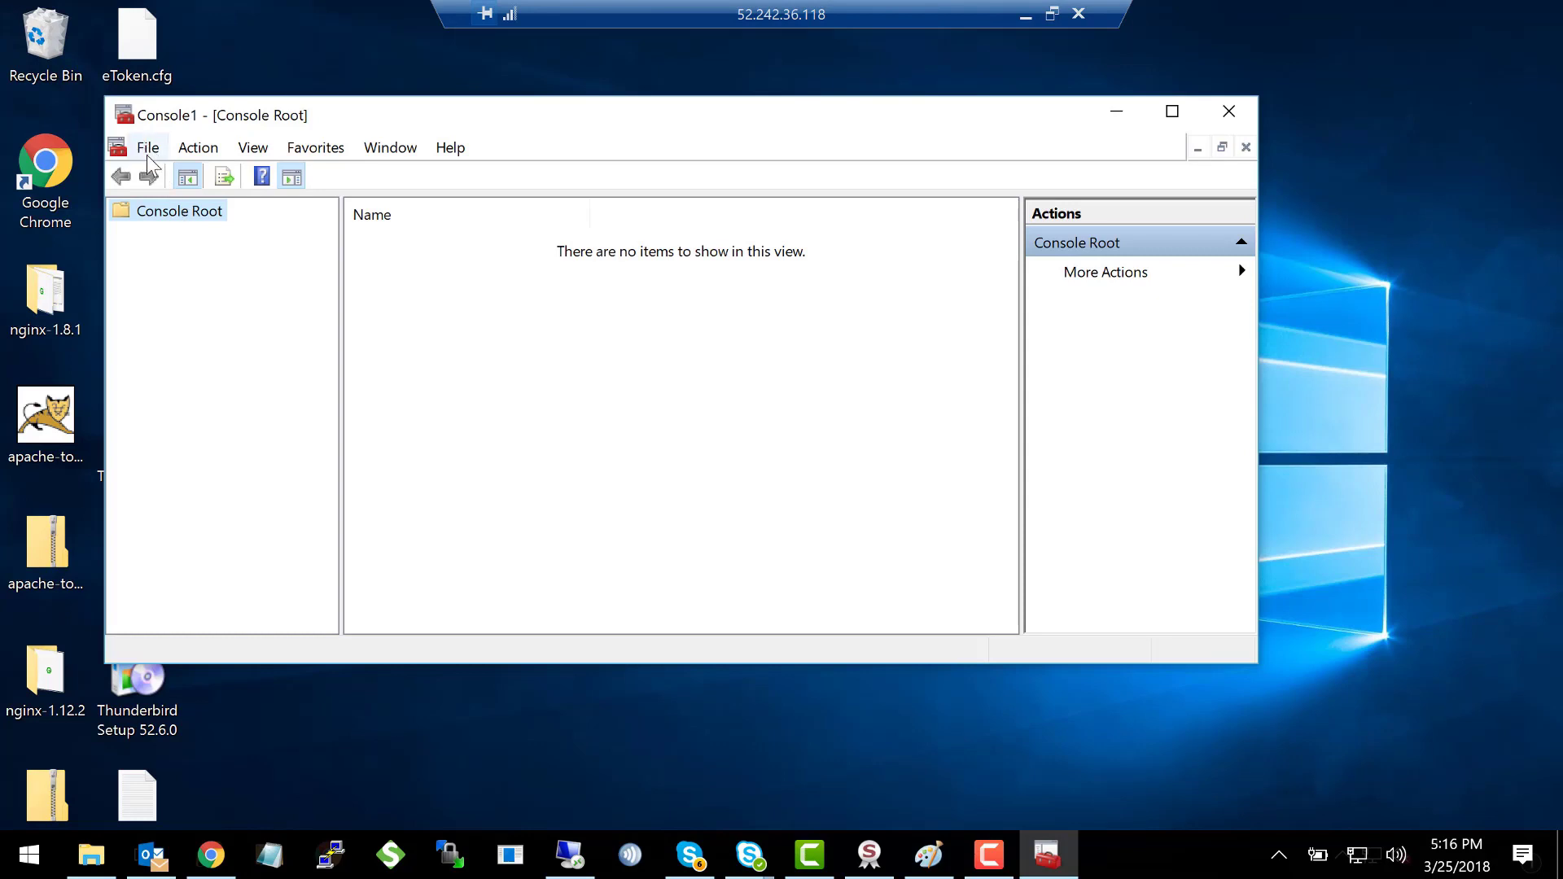
Add the Certificates snap-in for the current user to the console root.
click(148, 147)
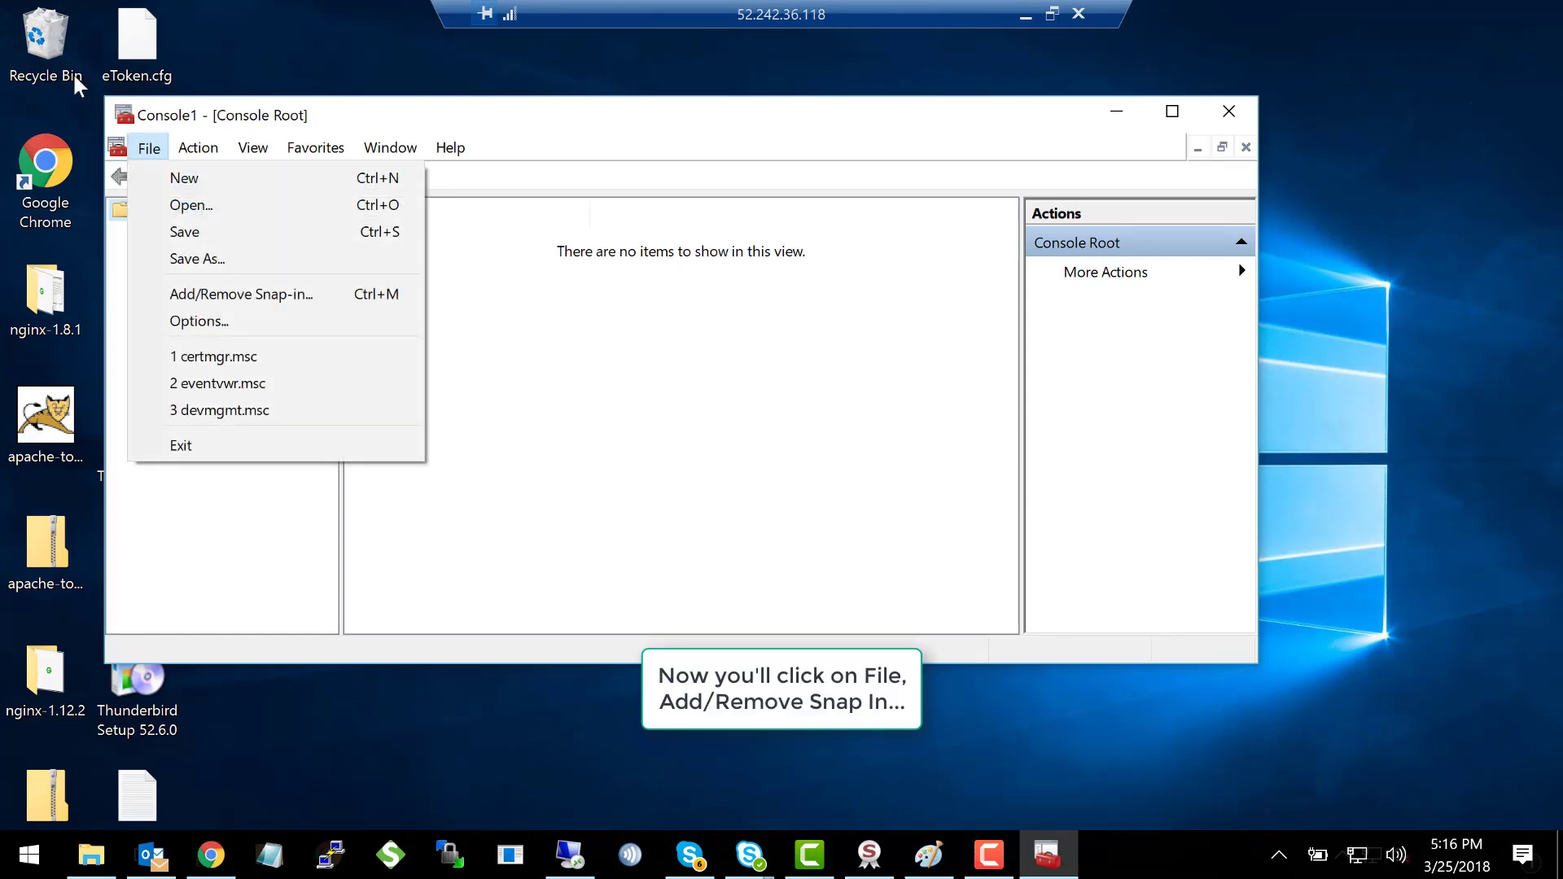
click(148, 148)
click(148, 147)
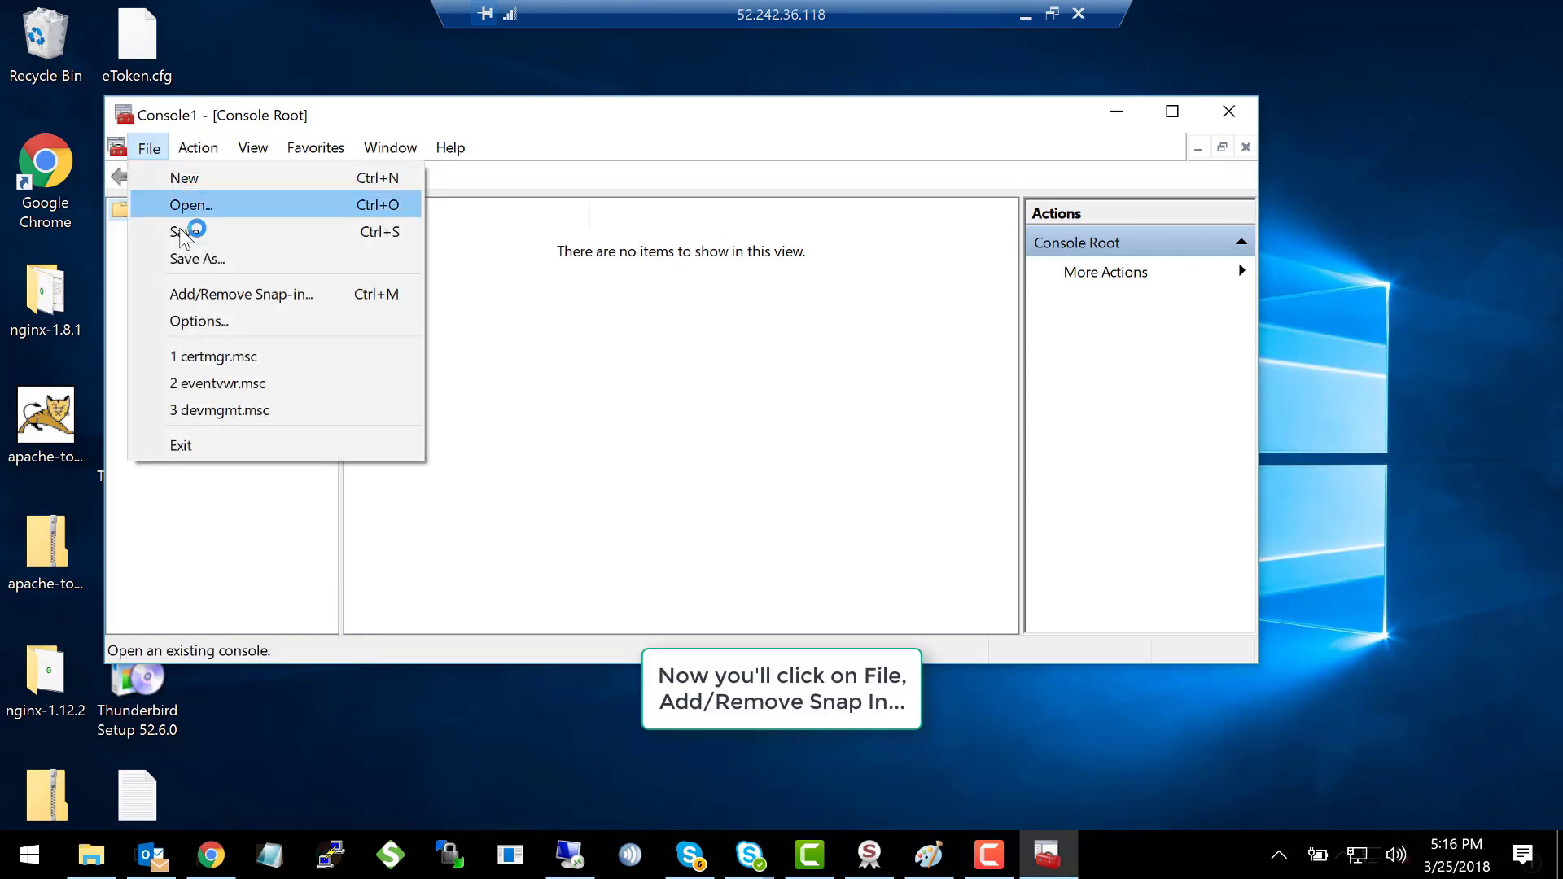
click(218, 295)
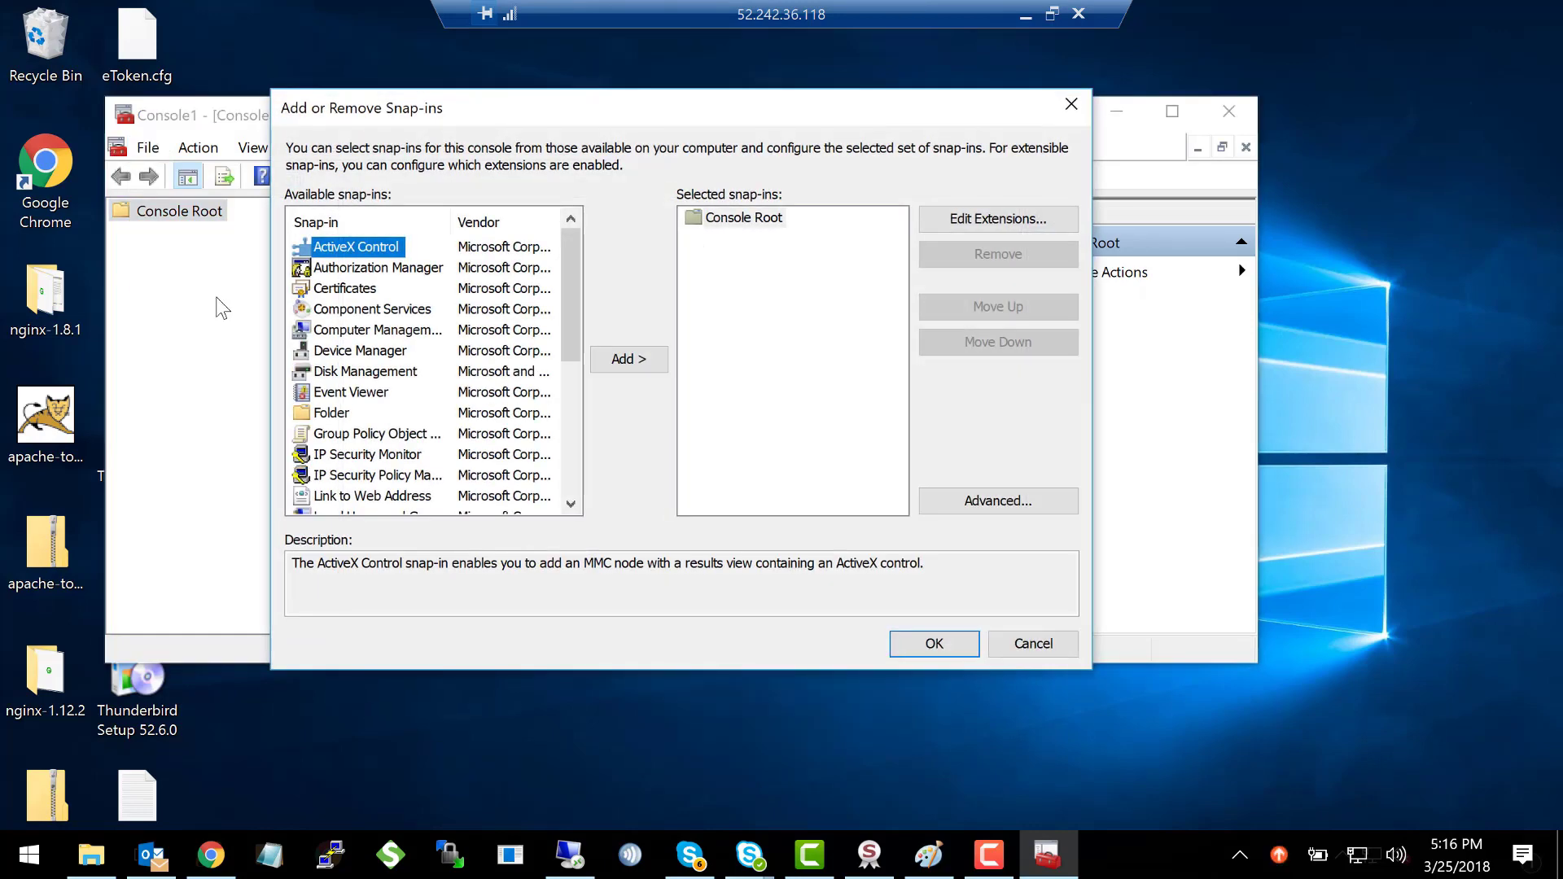
click(334, 291)
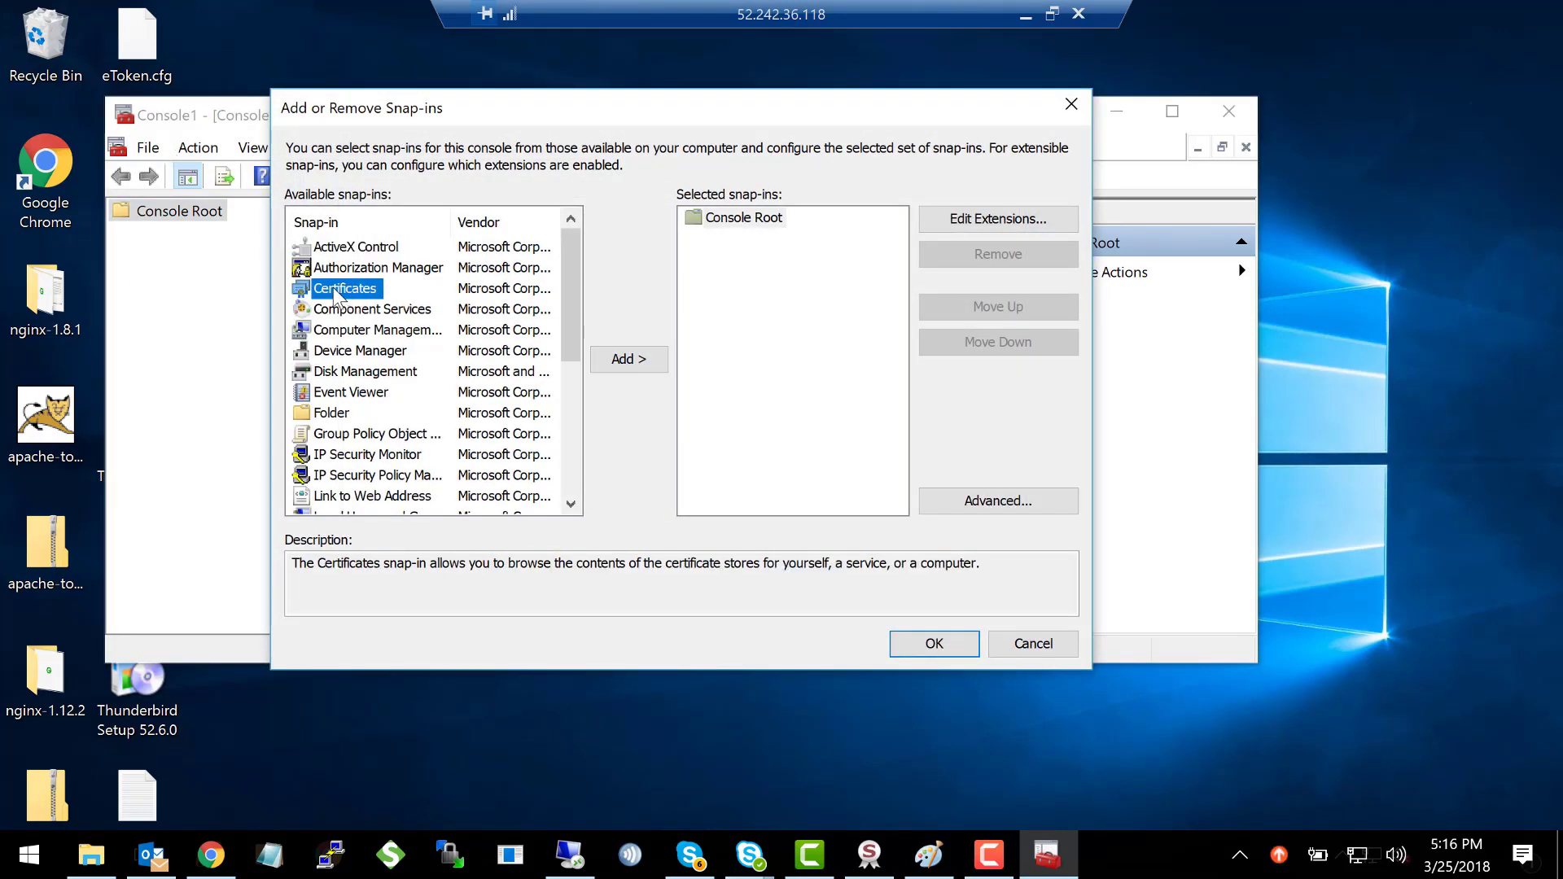
click(630, 366)
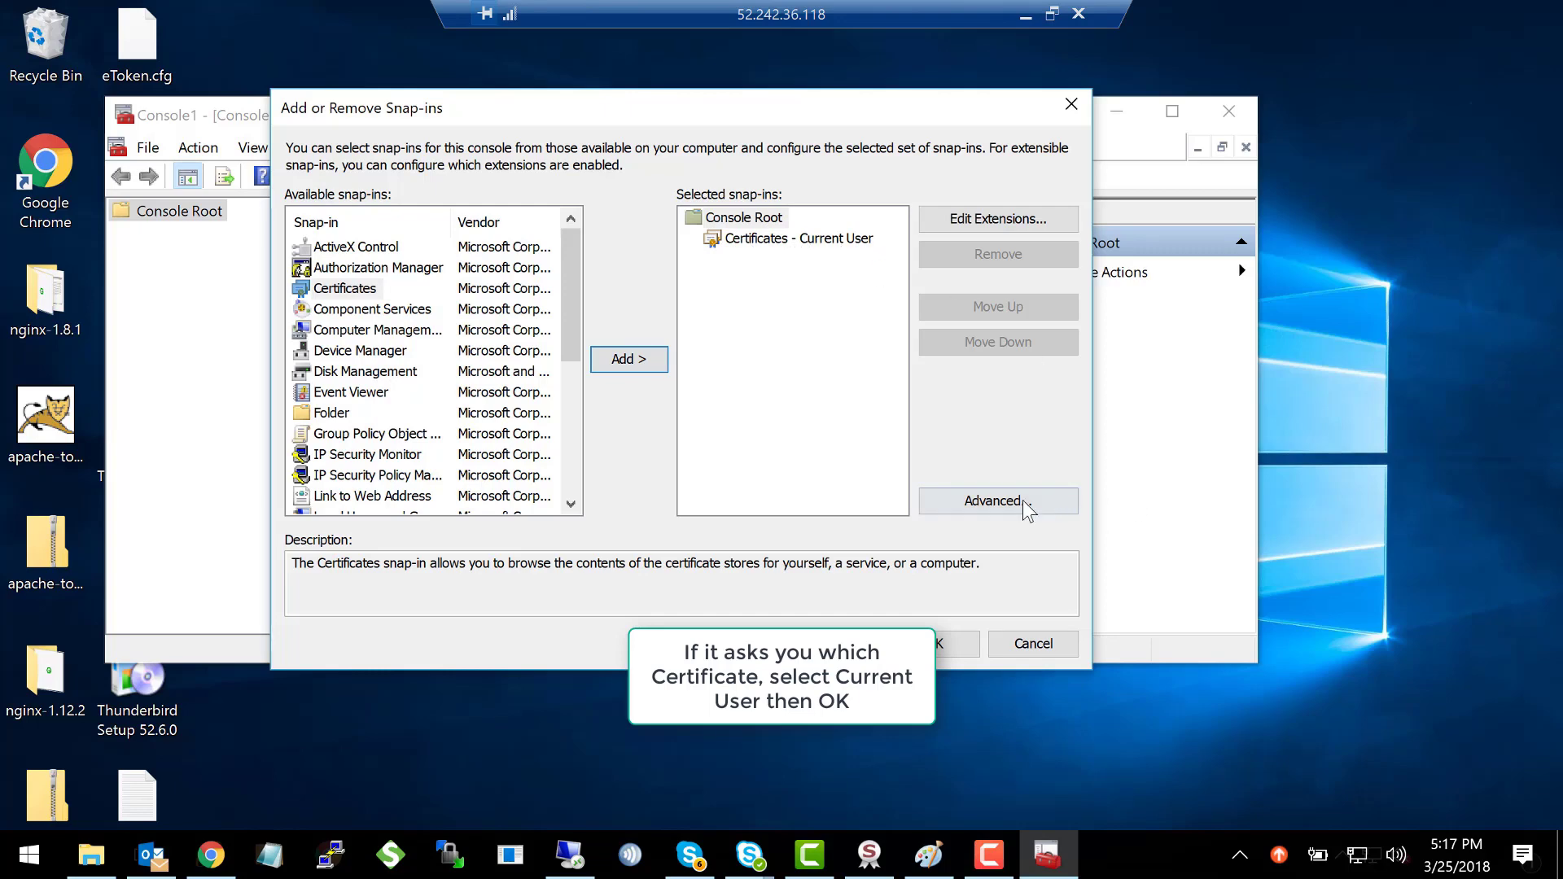
click(951, 644)
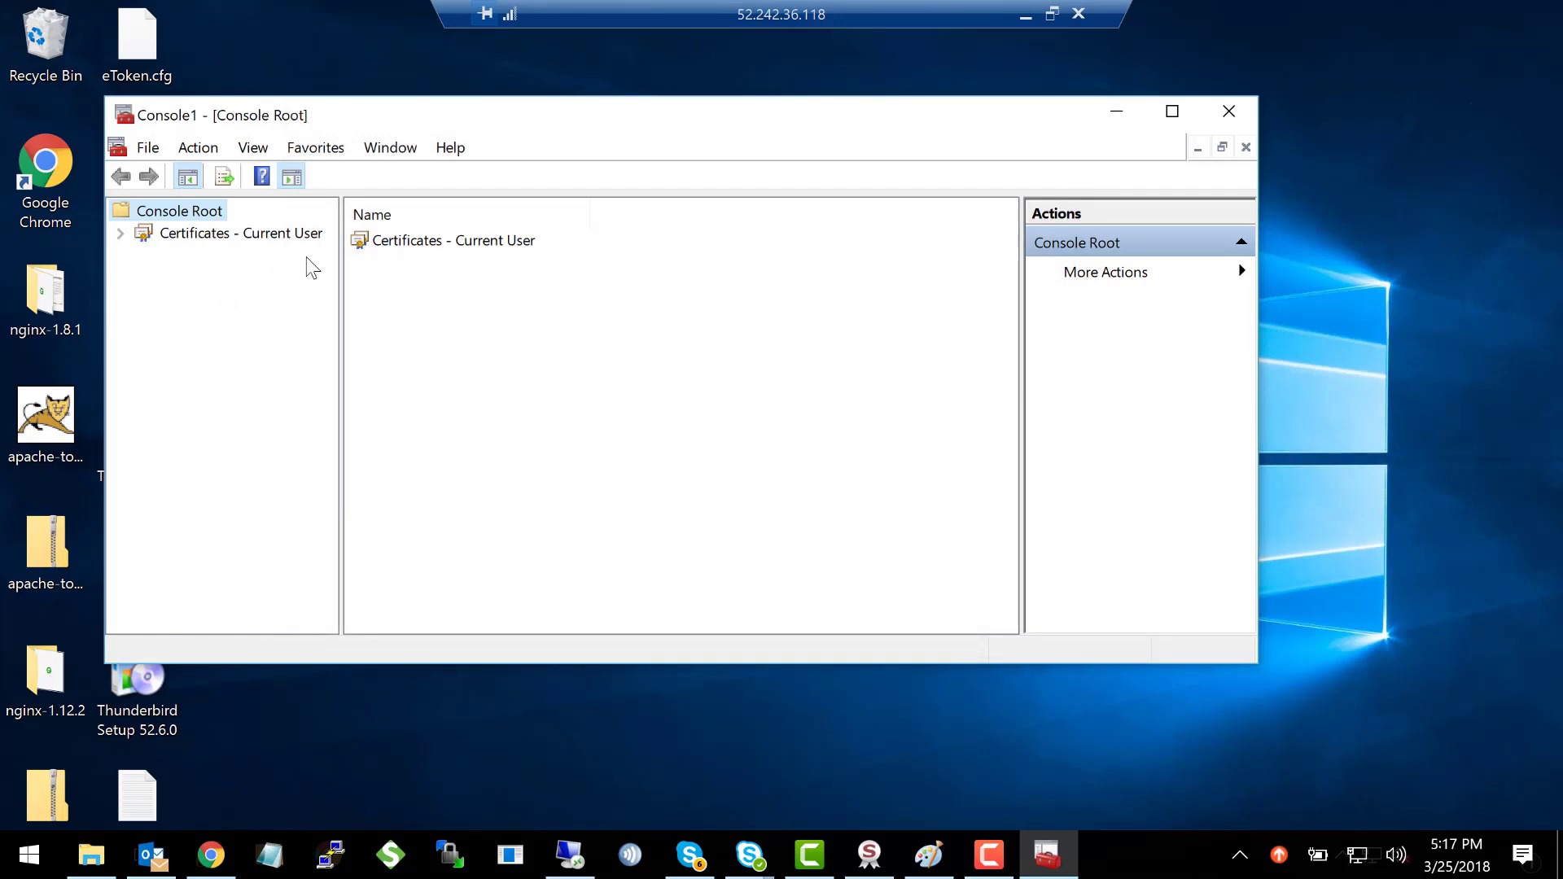
Open the current user's certificate stores and start a custom certificate request from the Personal store.
click(396, 243)
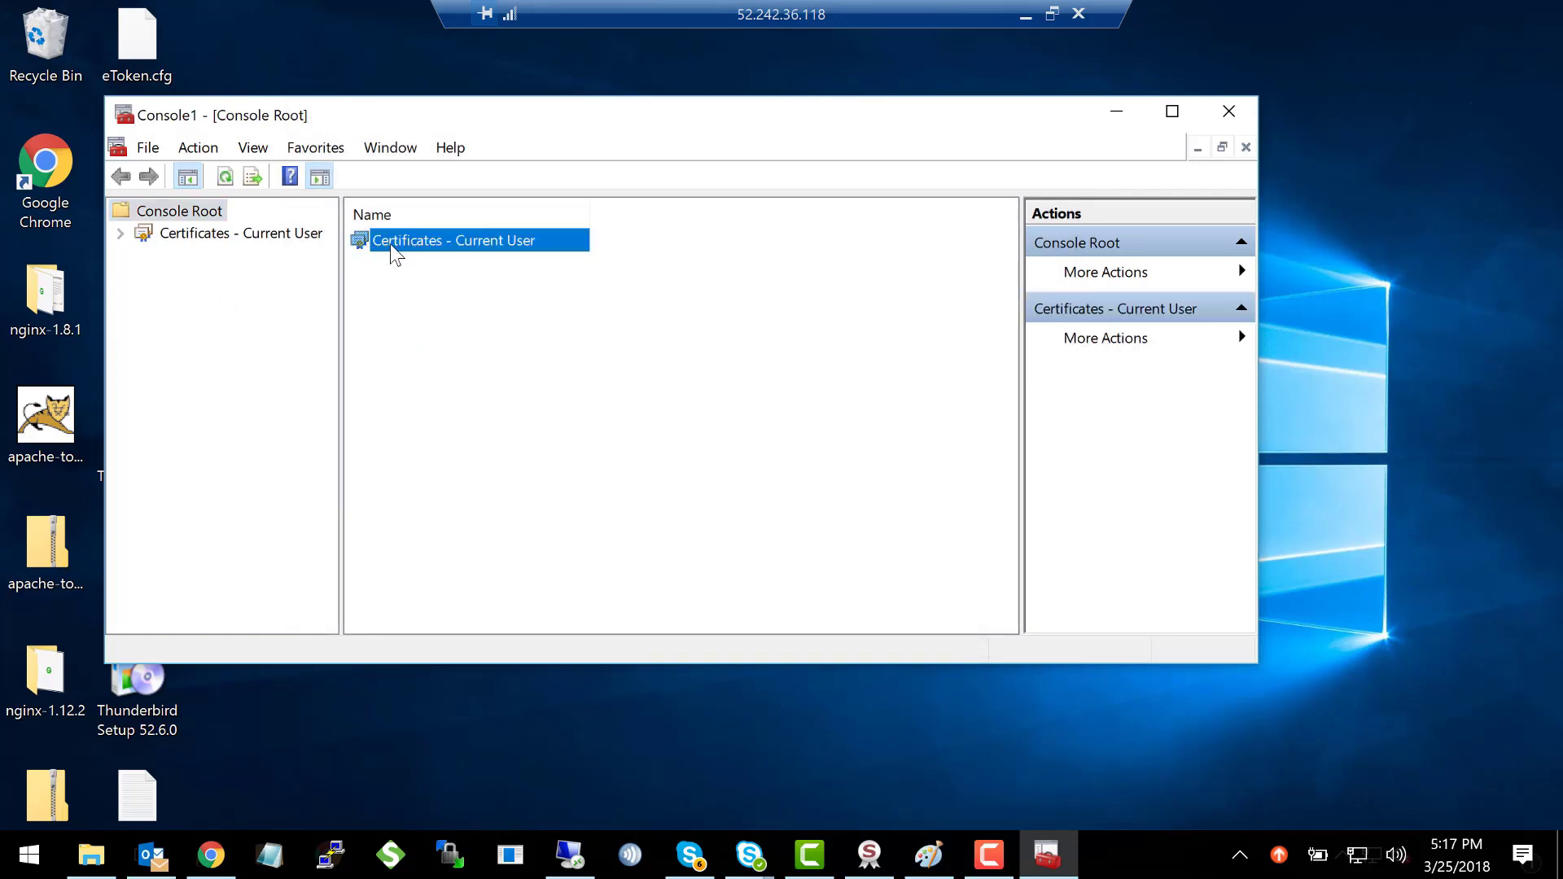
double_click(405, 248)
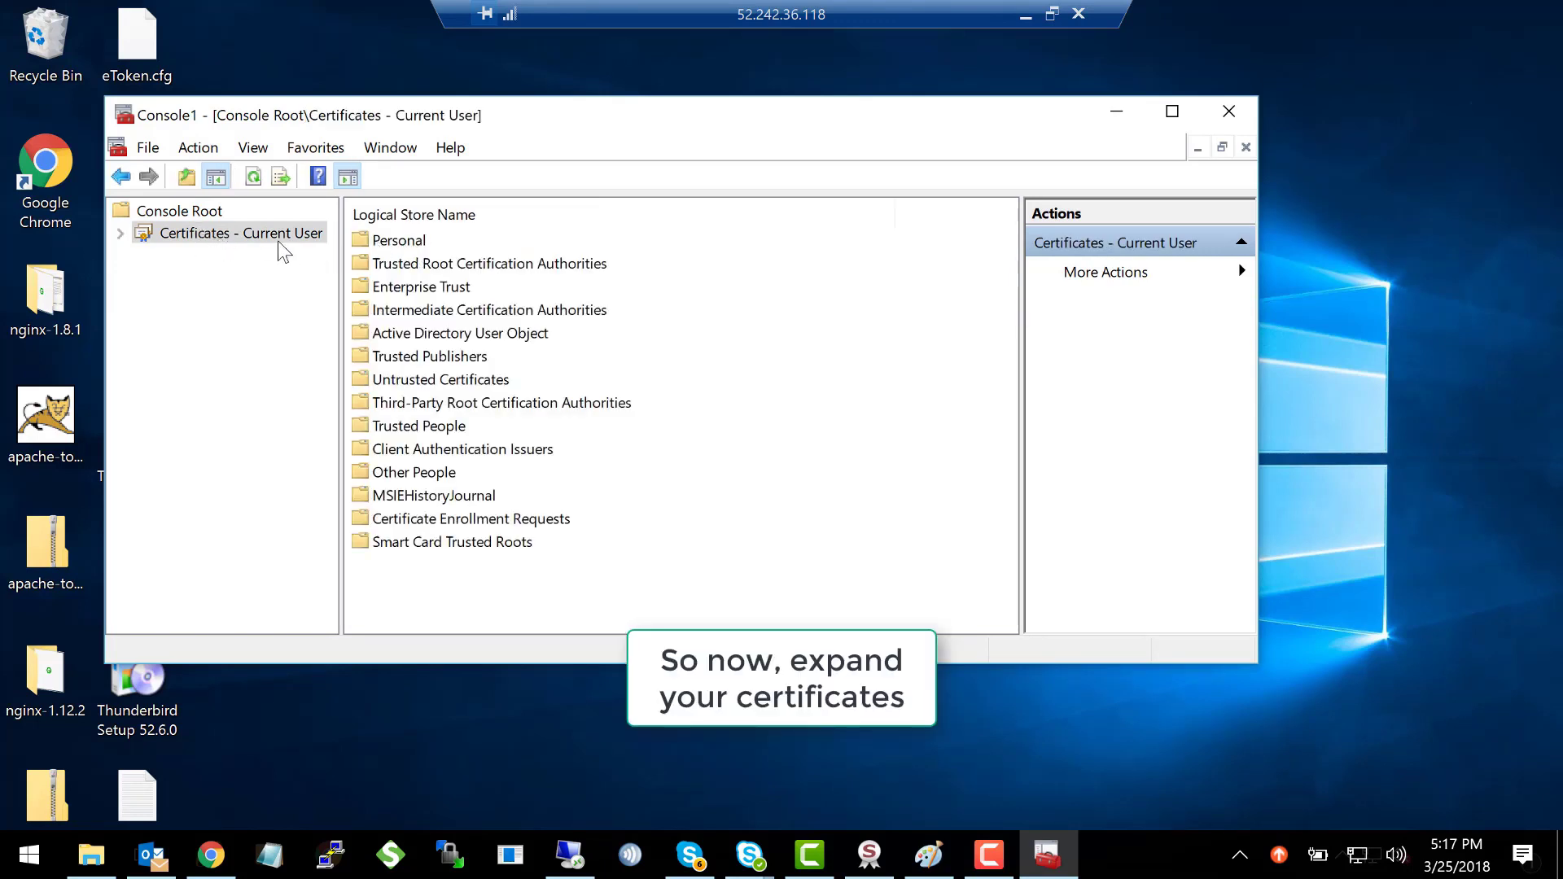
click(397, 242)
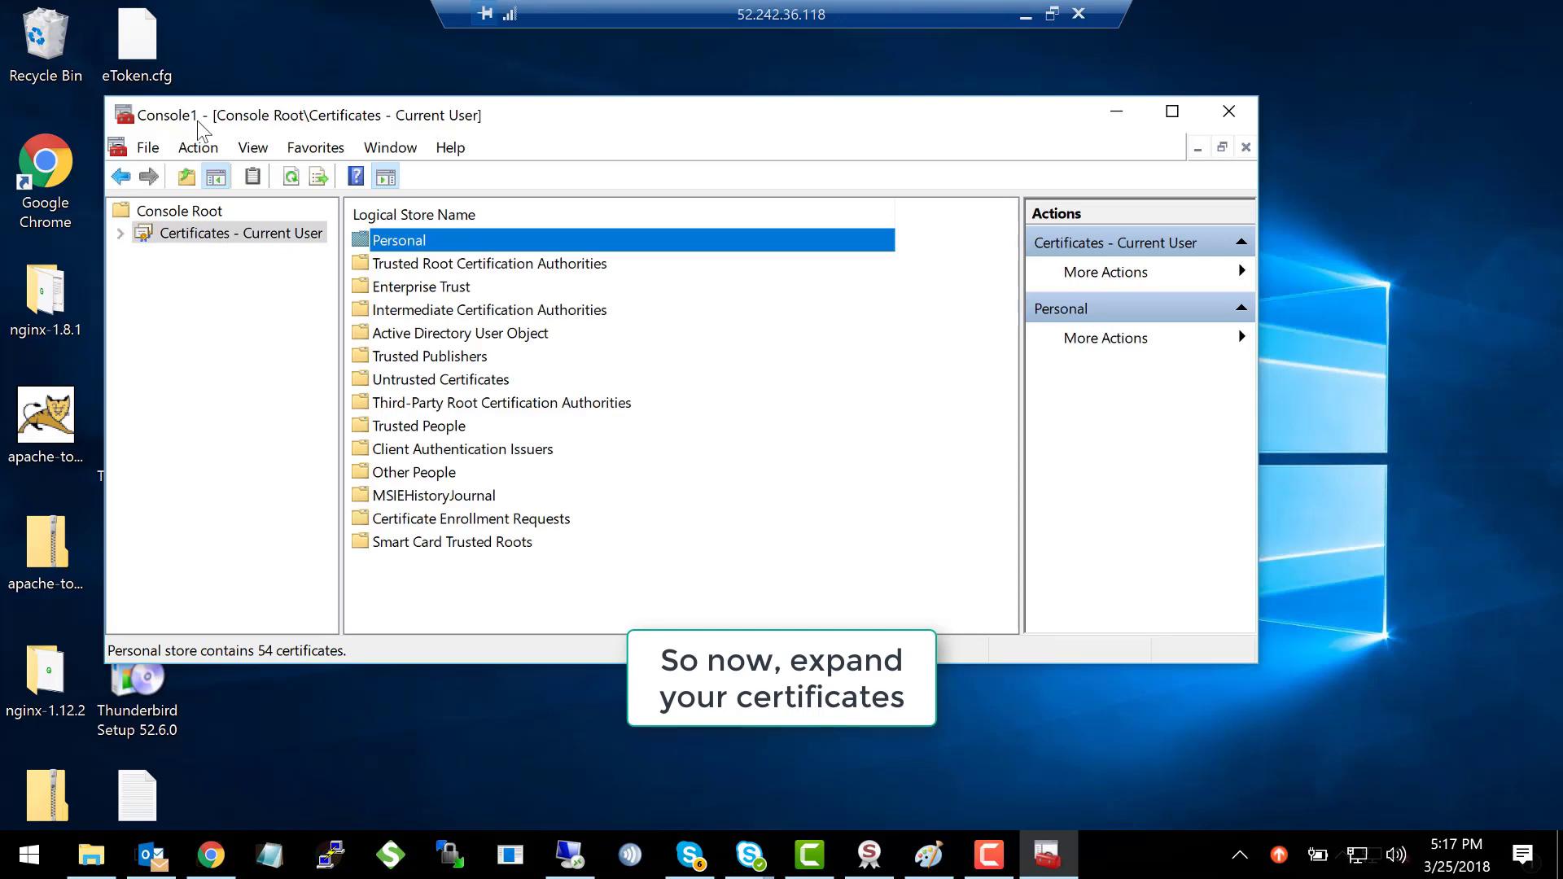
right_click(418, 243)
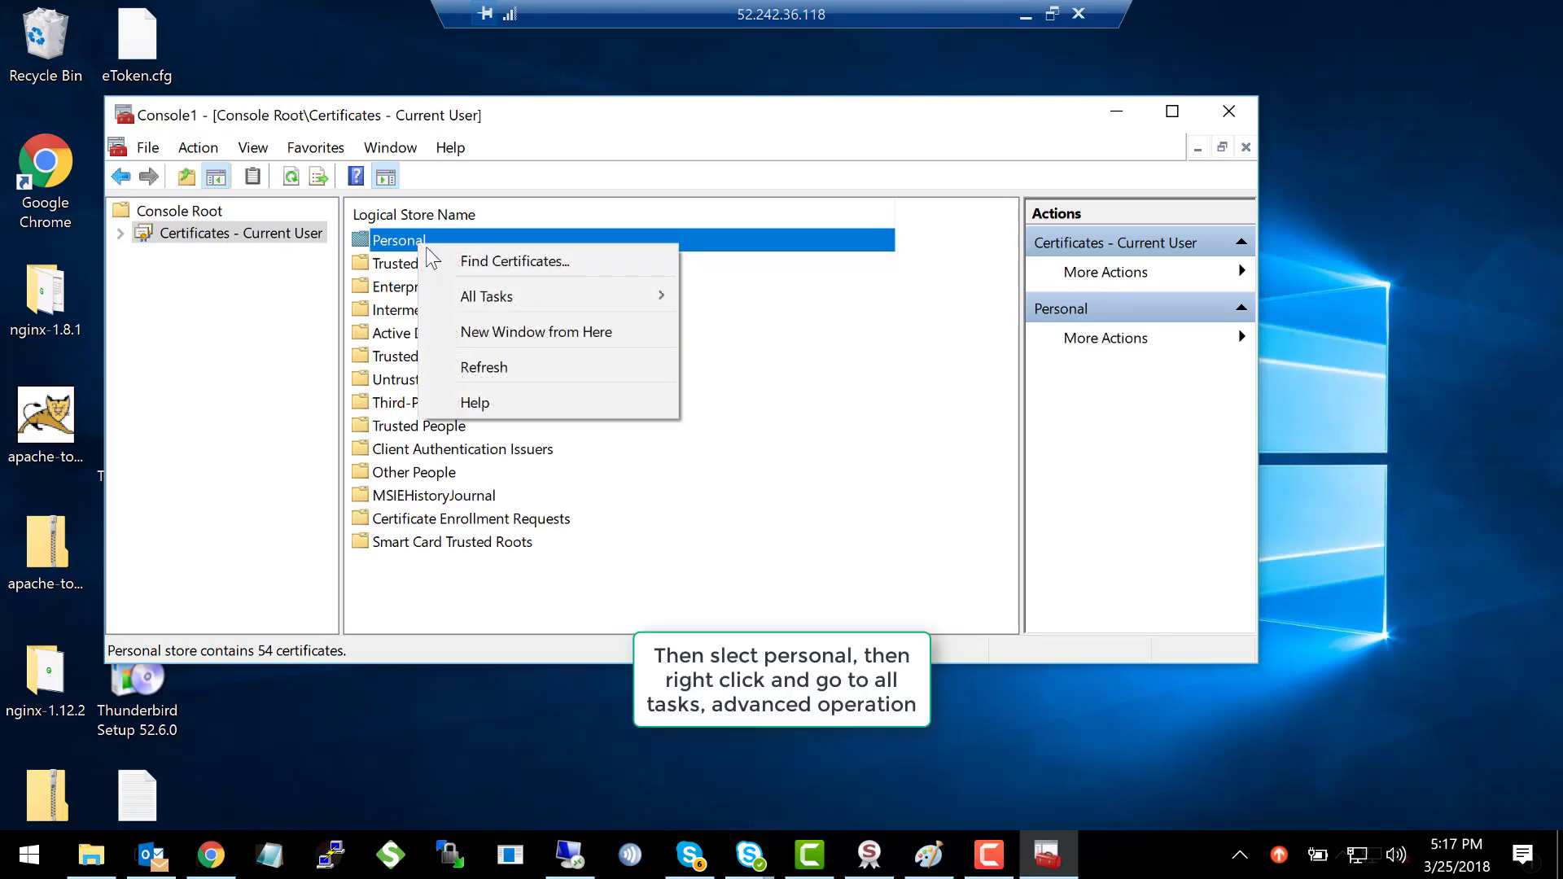
mouse_move(531, 290)
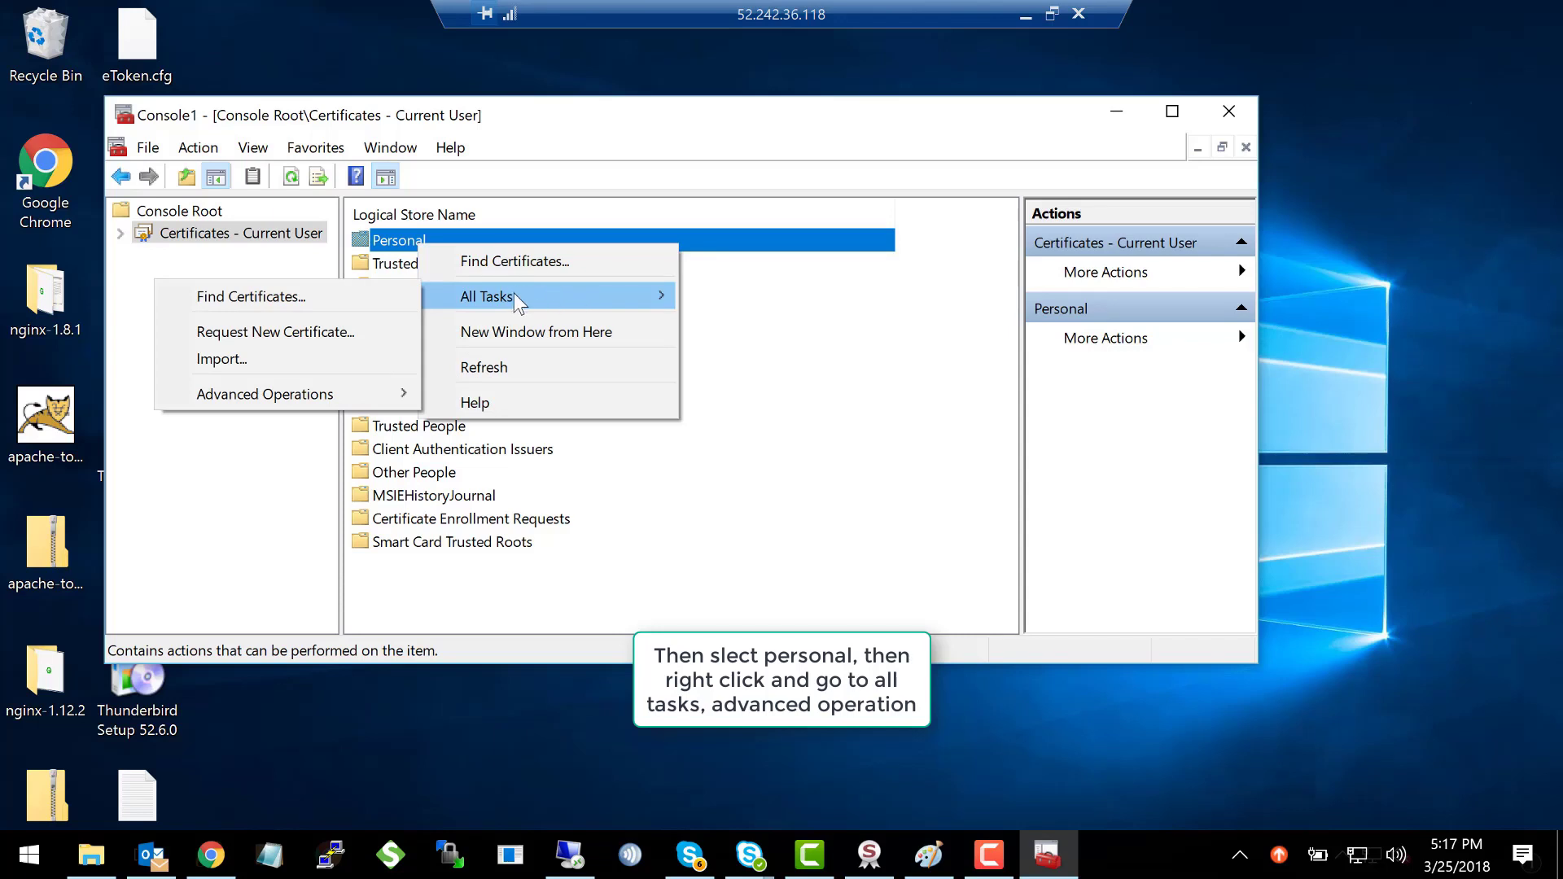
mouse_move(326, 397)
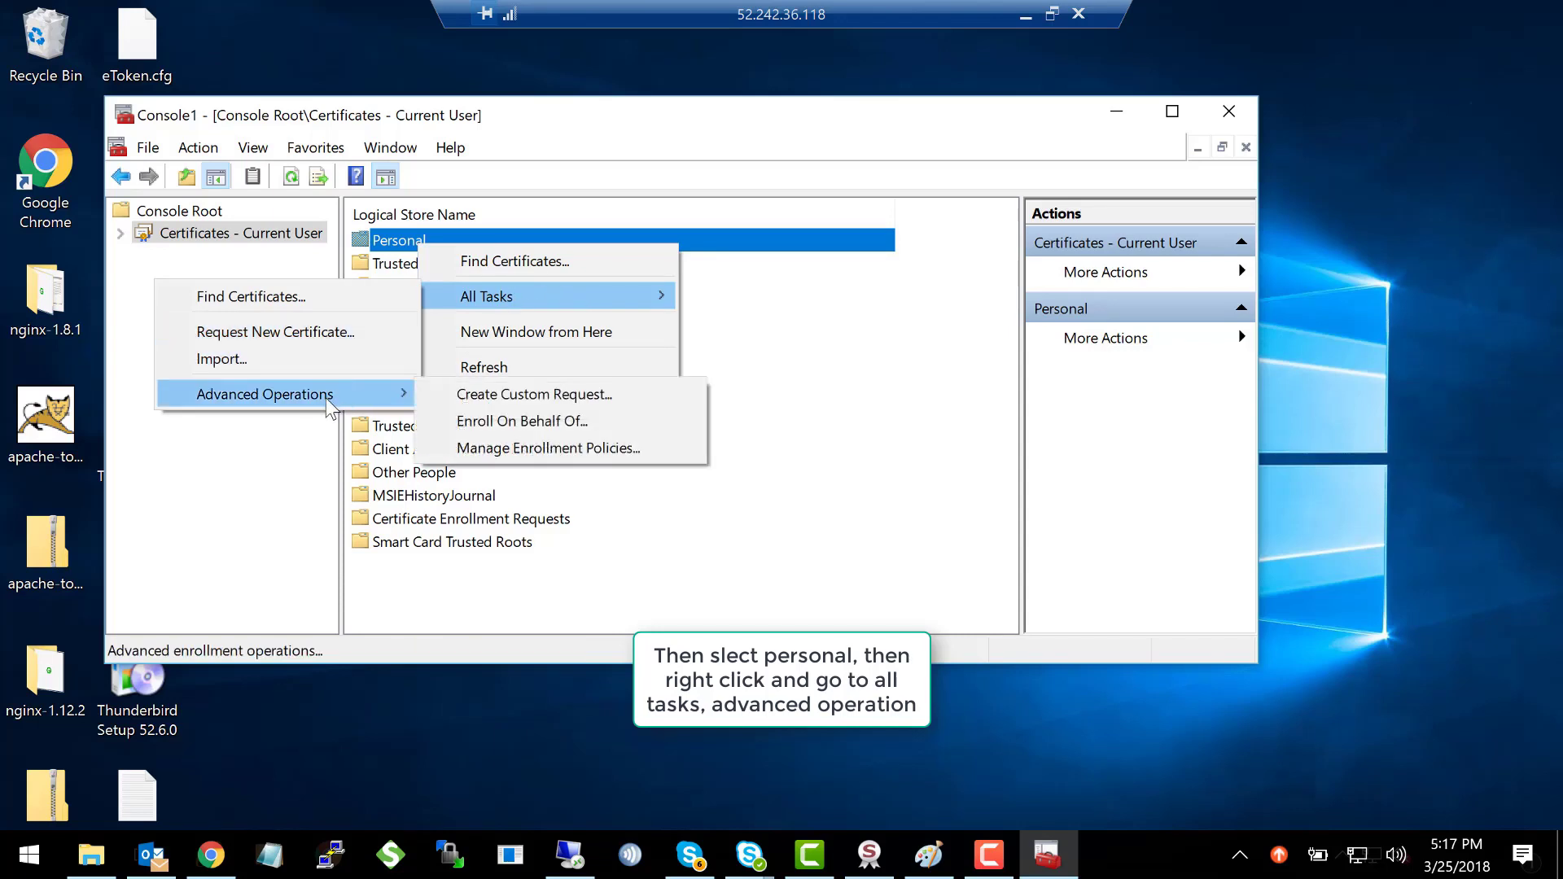
click(506, 398)
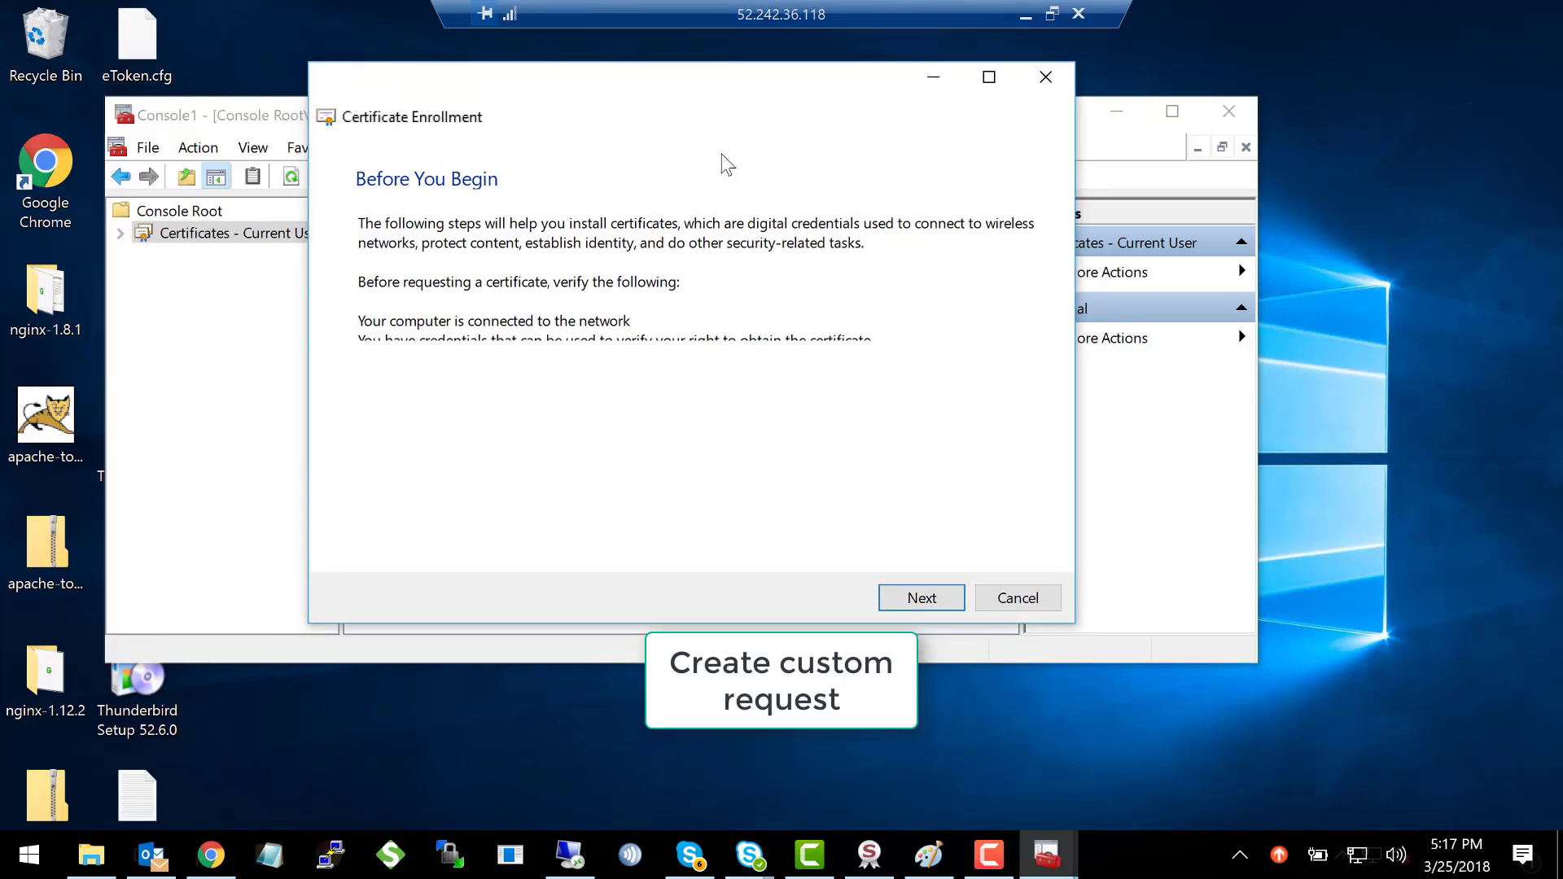
Proceed without an enrollment policy and accept the (No template) CNG key template with the PKCS #10 request format.
click(917, 601)
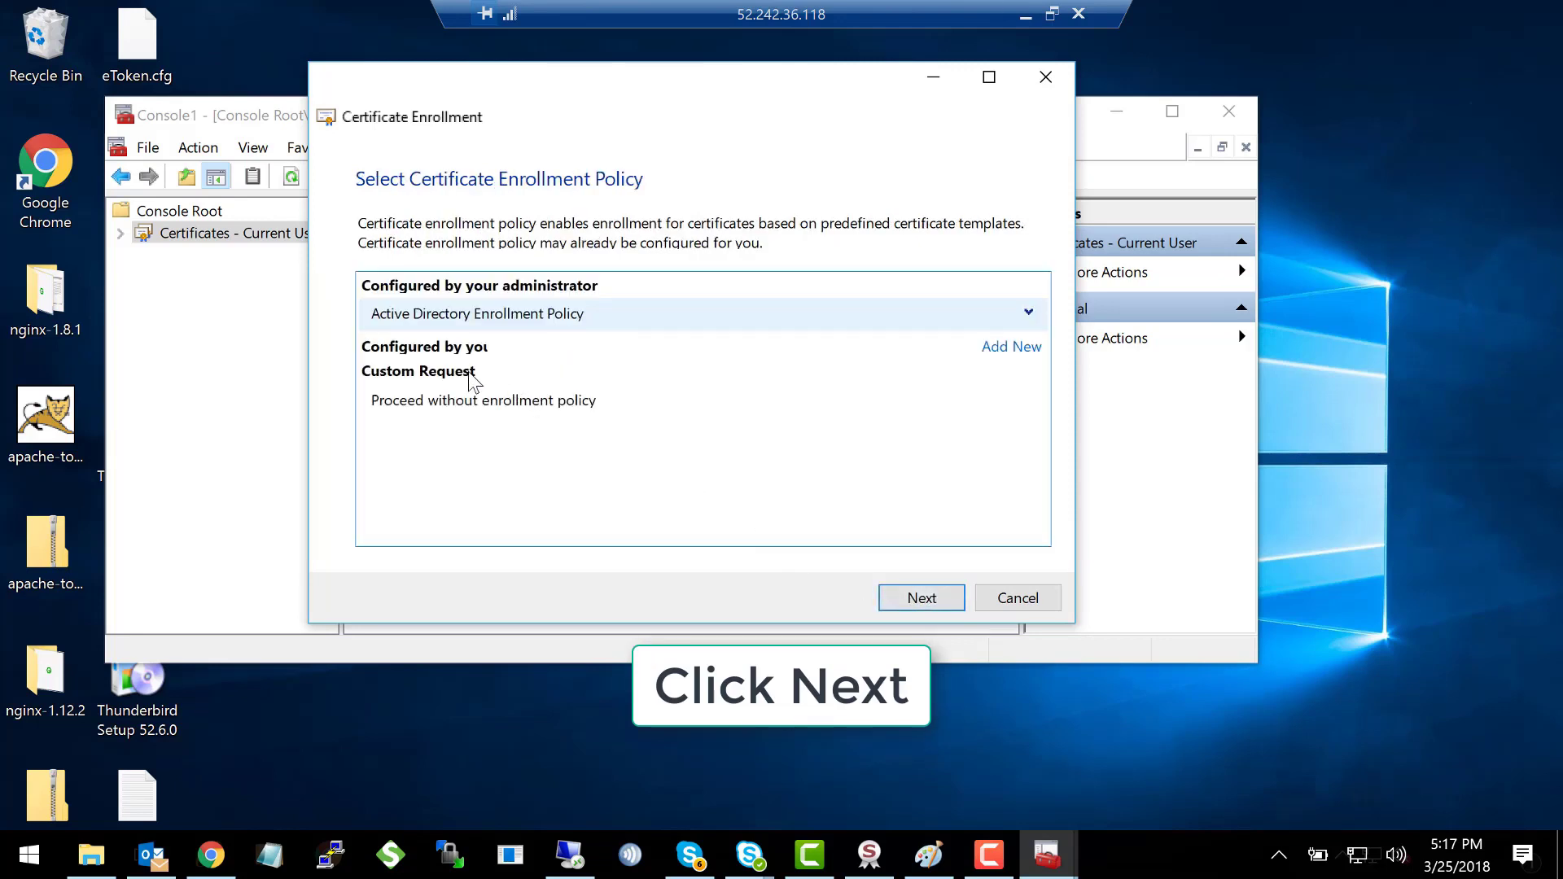
click(453, 401)
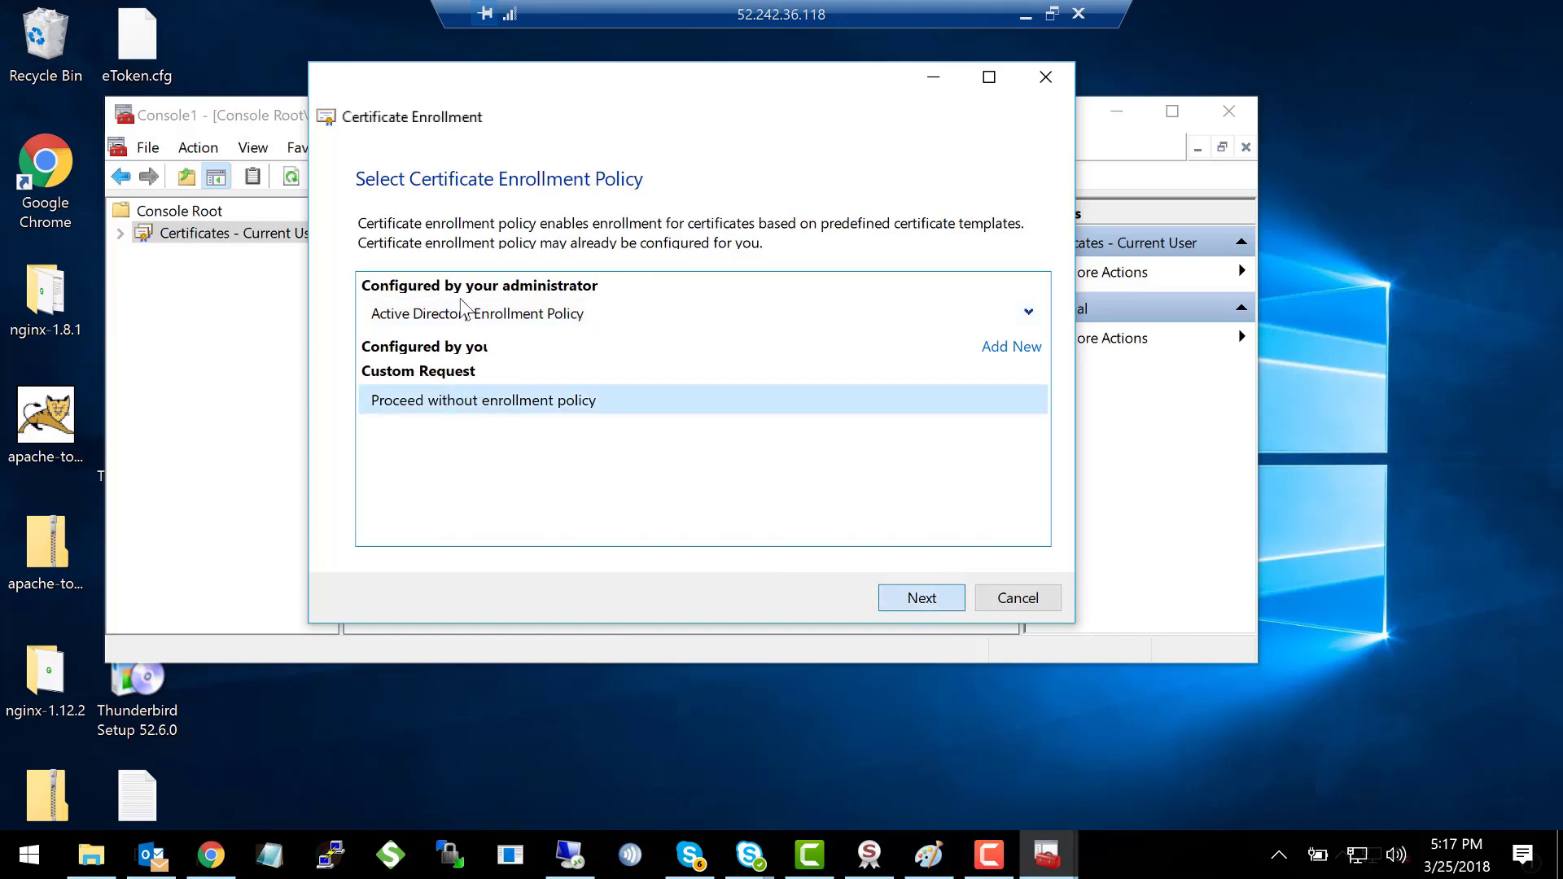
key(Return)
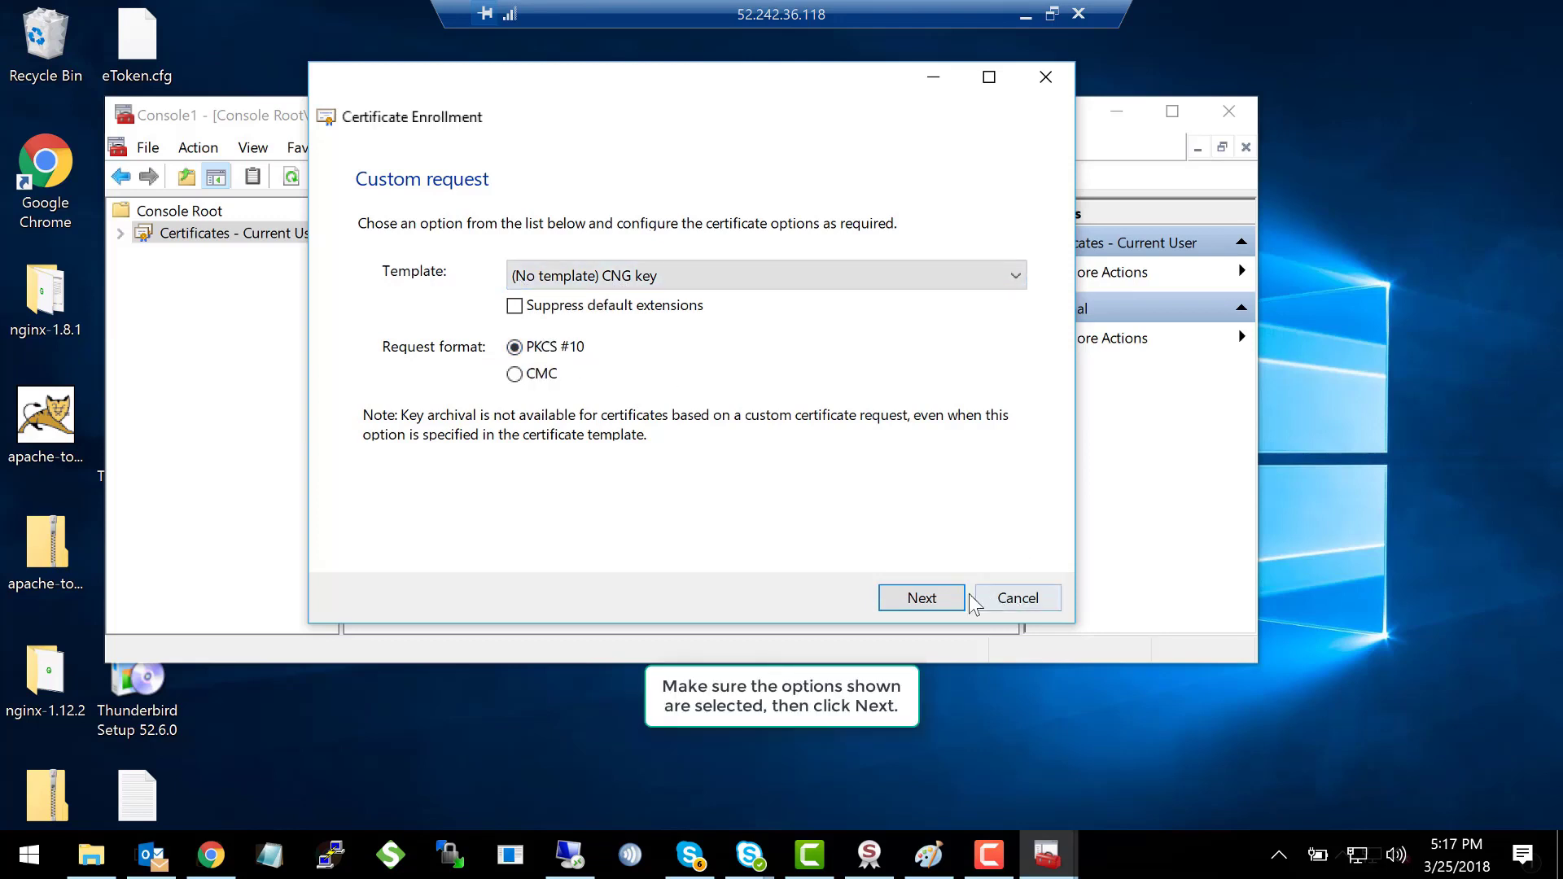
click(901, 602)
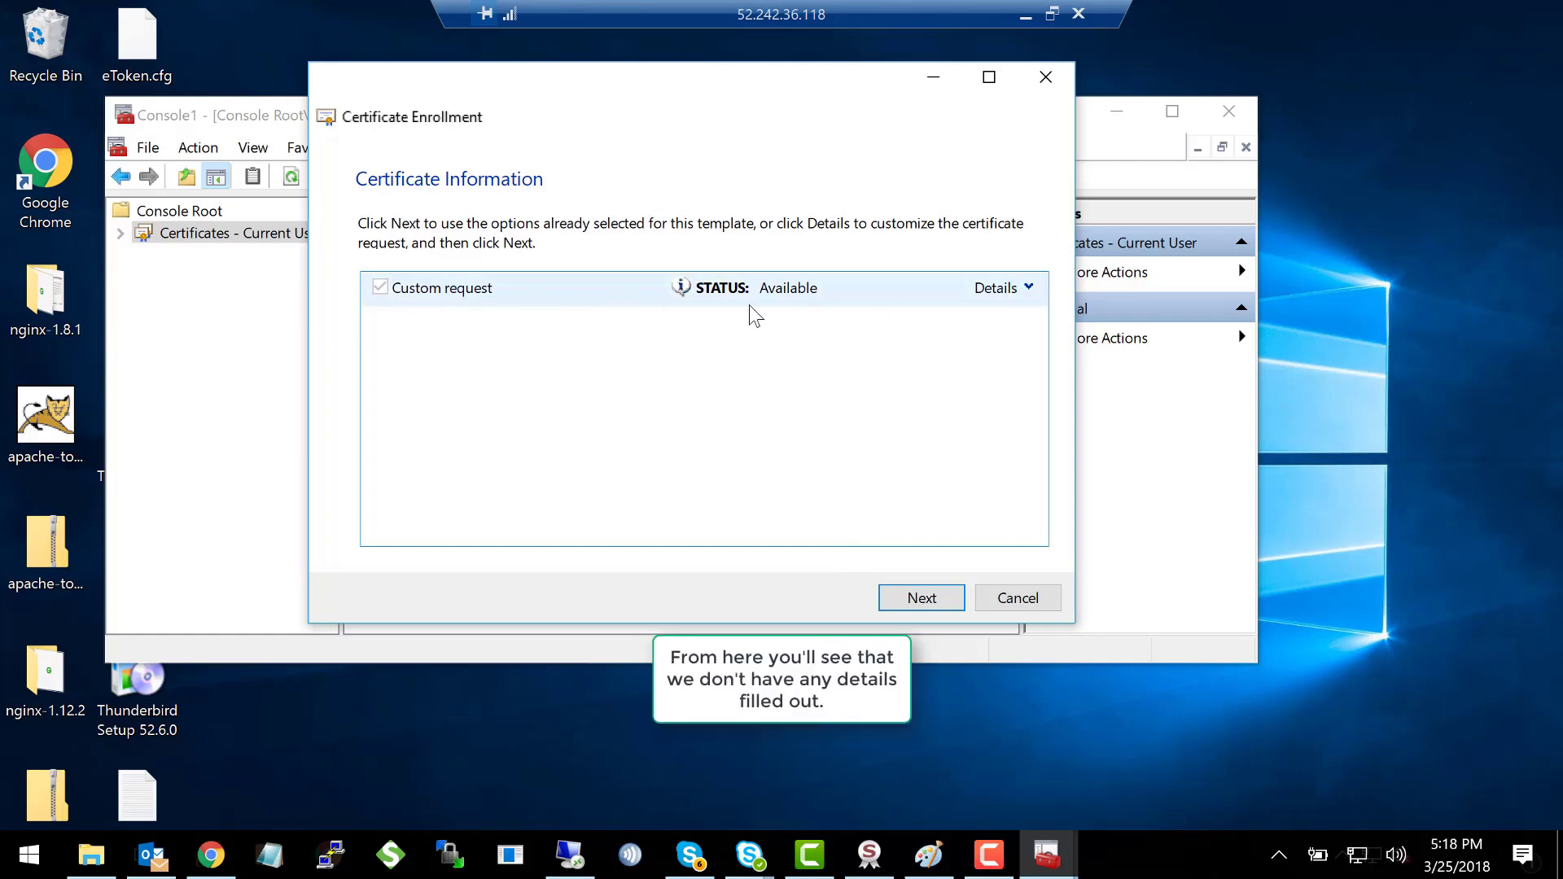
Open the custom request's certificate properties and set the friendly name to support.globalsign.com.
click(1002, 291)
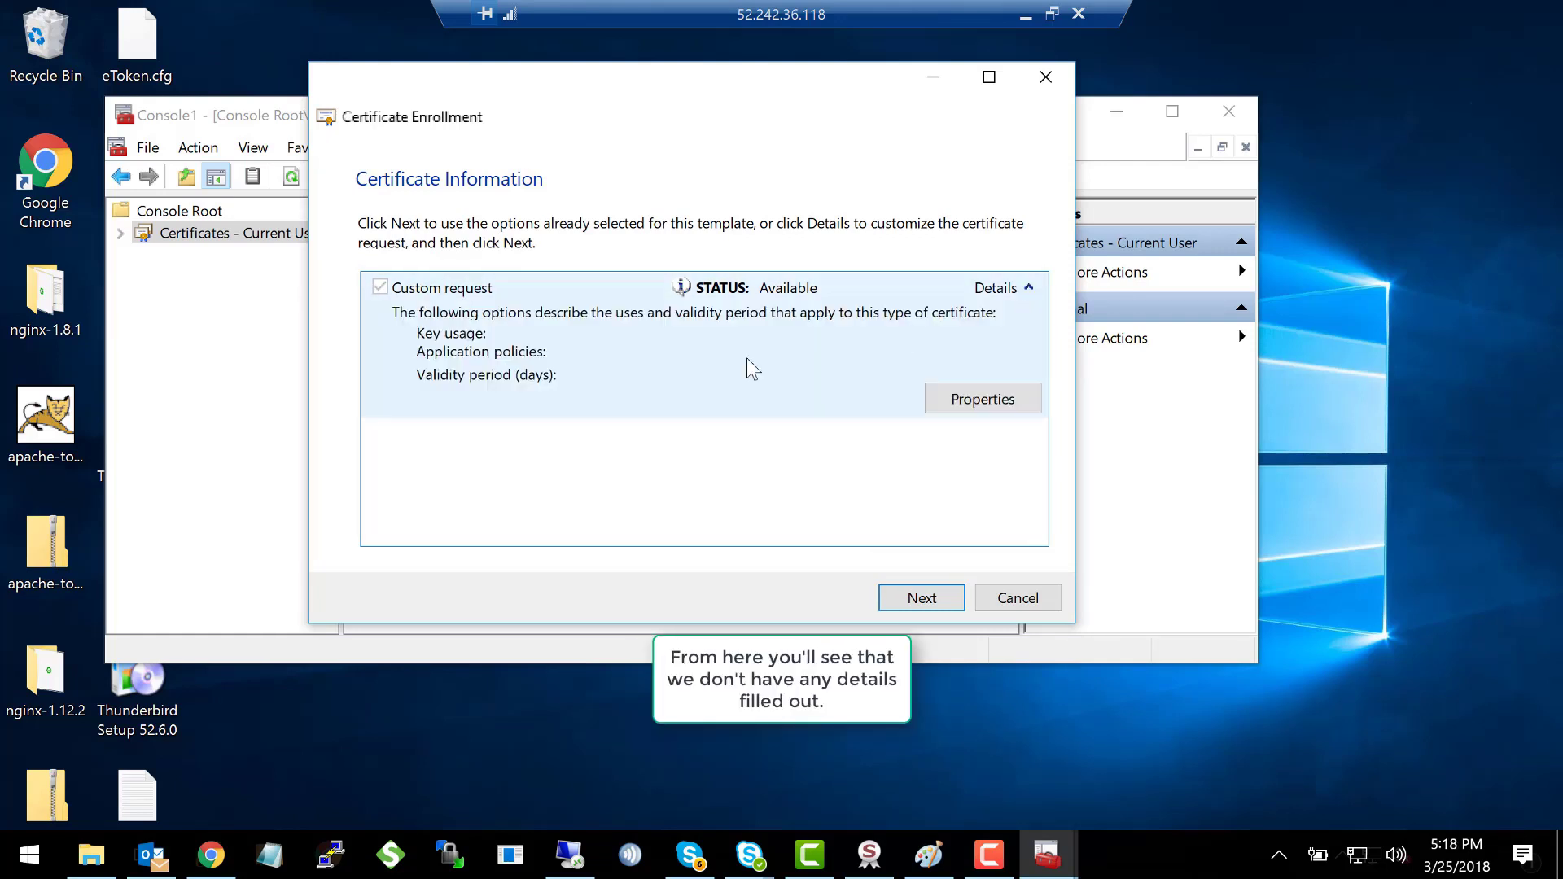
click(969, 405)
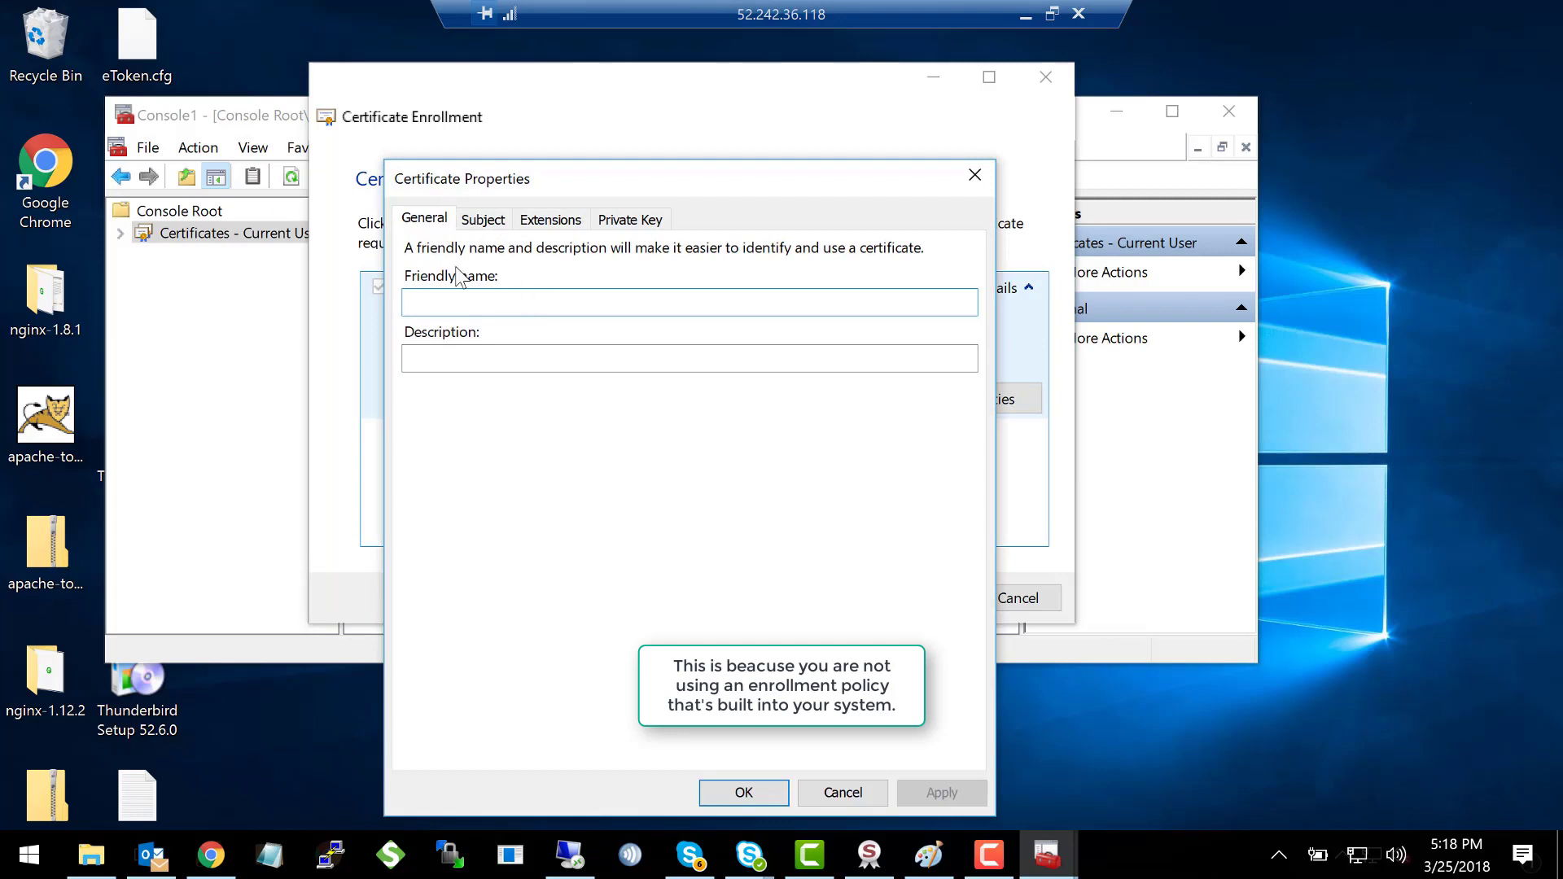
drag(637, 191, 365, 192)
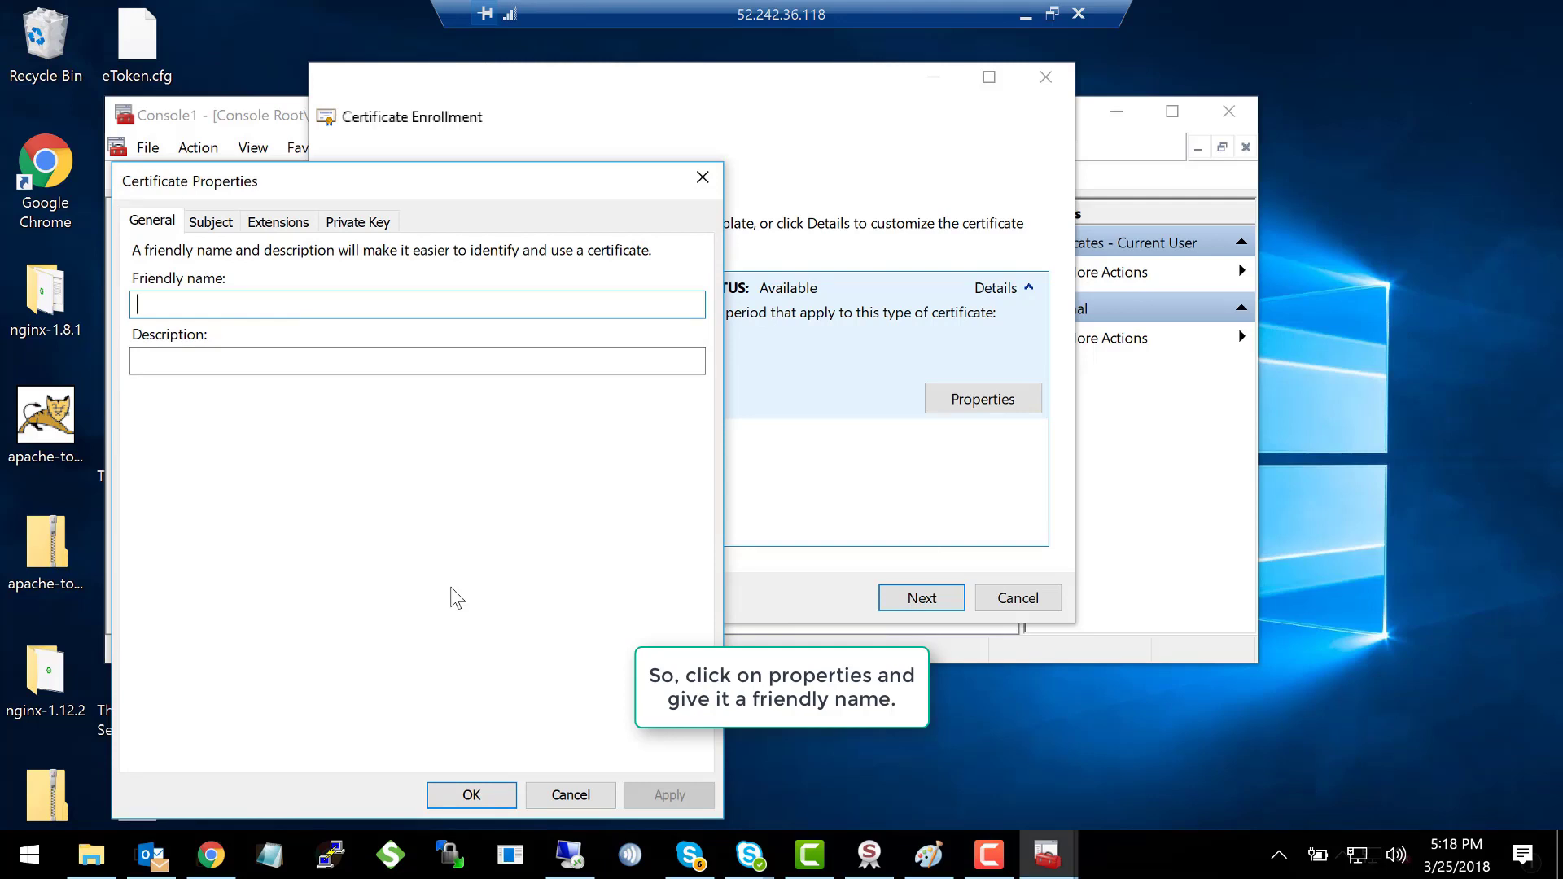
text(support.)
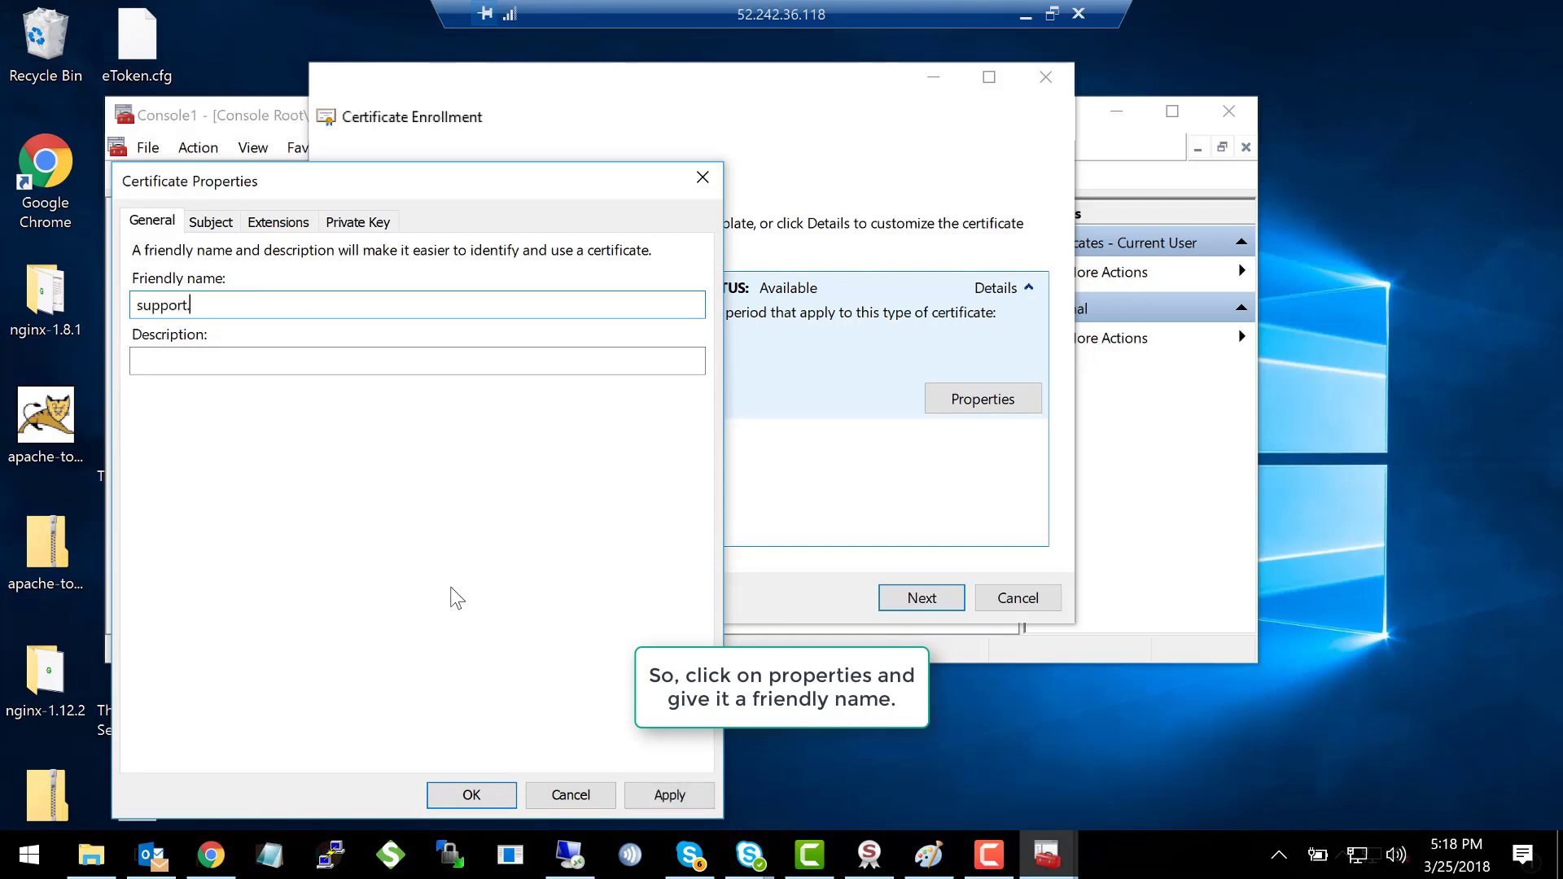
text(globalsign.com)
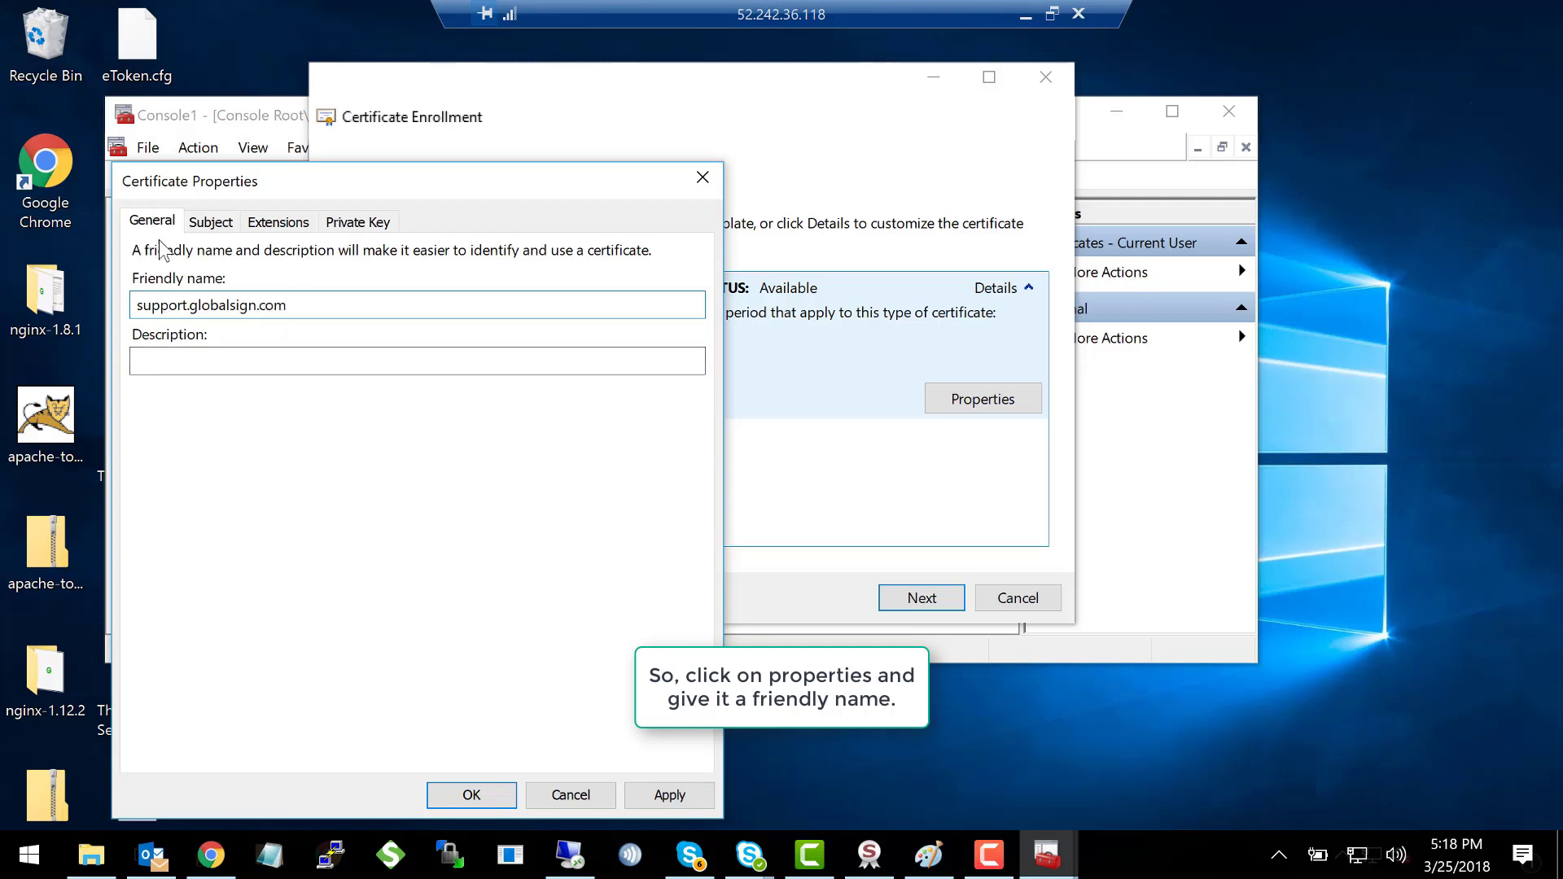
Add the common name support.globalsign.com to the certificate's subject name.
click(213, 220)
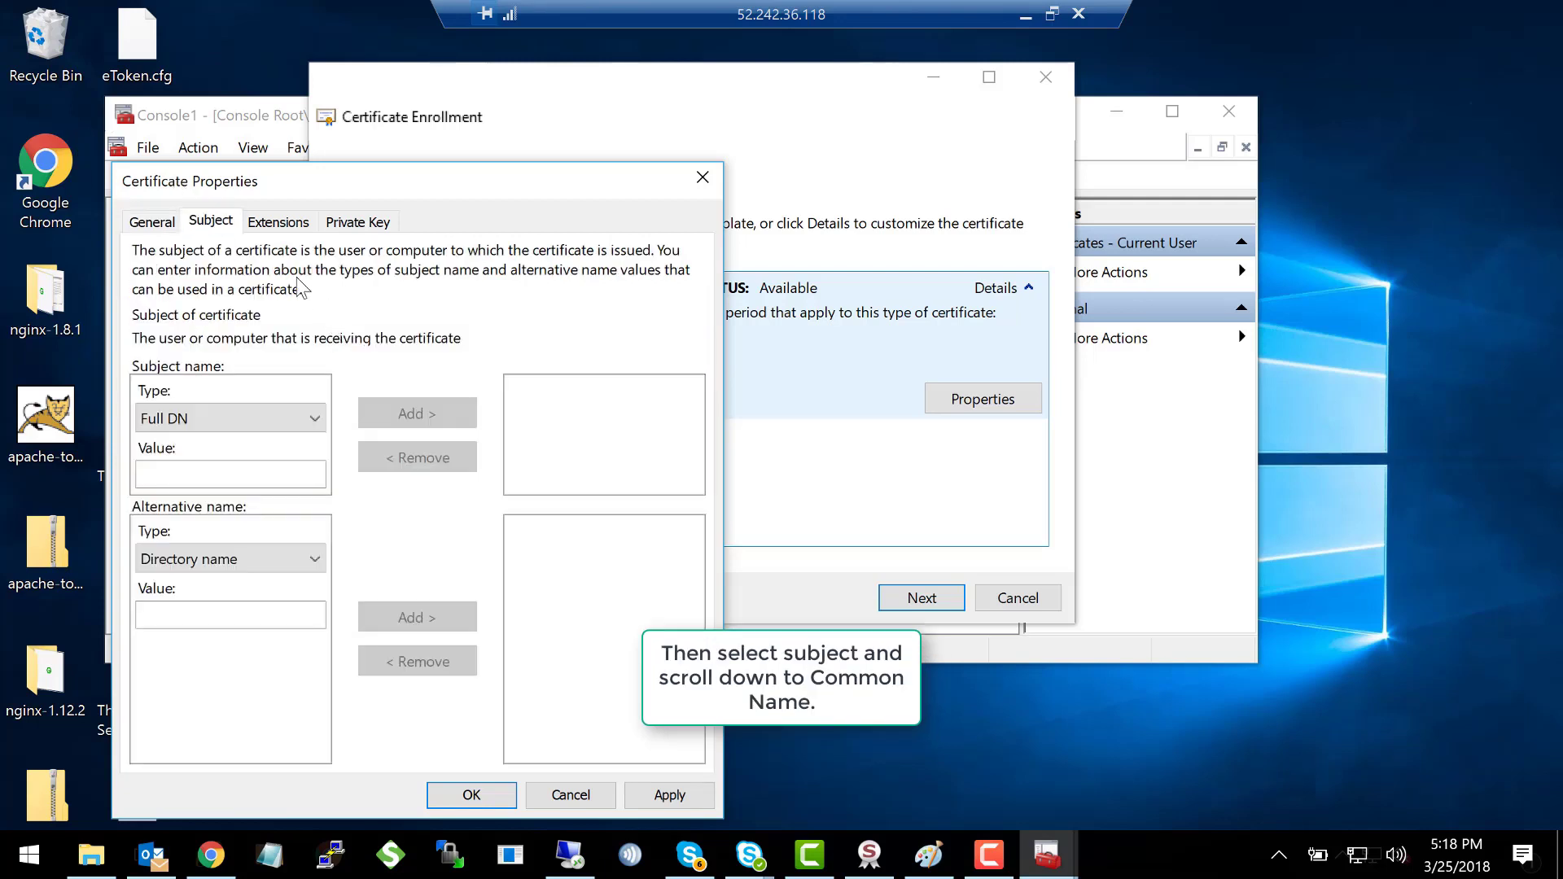
click(282, 419)
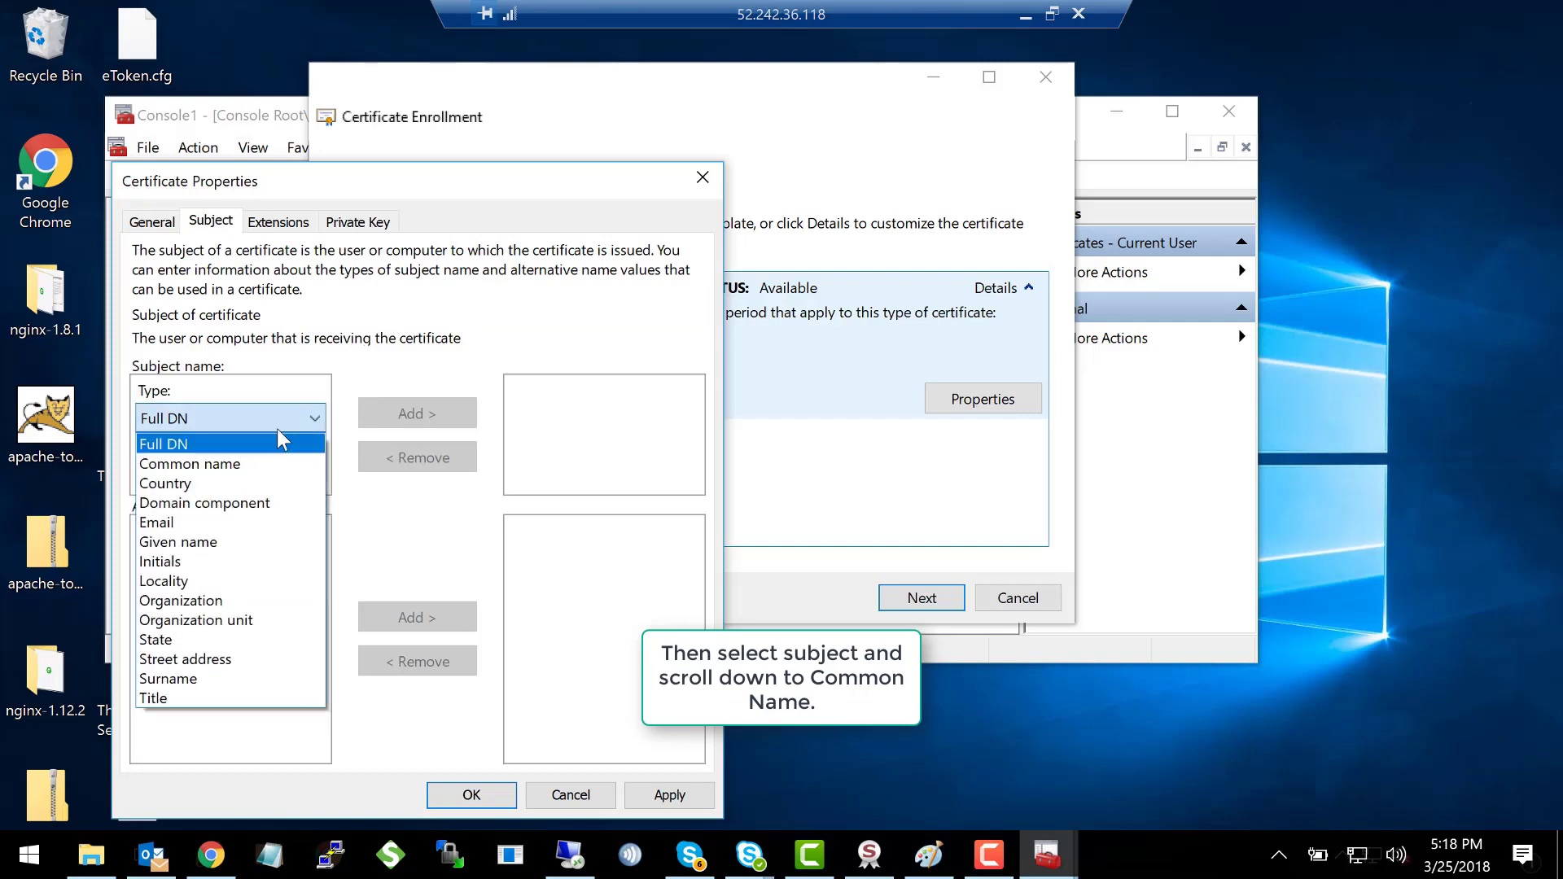
click(227, 463)
click(213, 473)
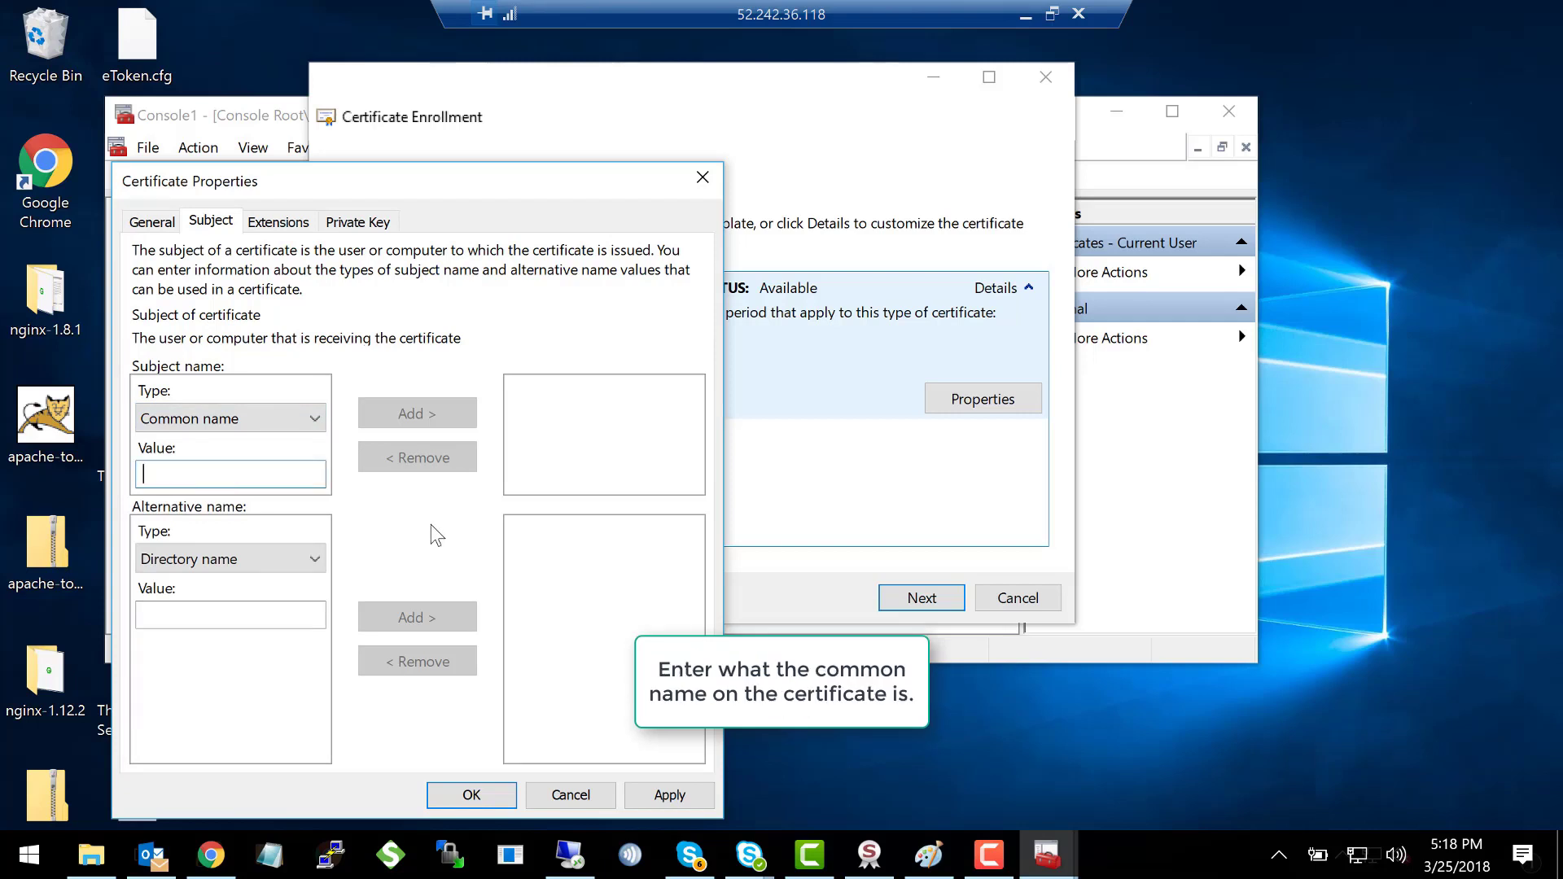
text(s)
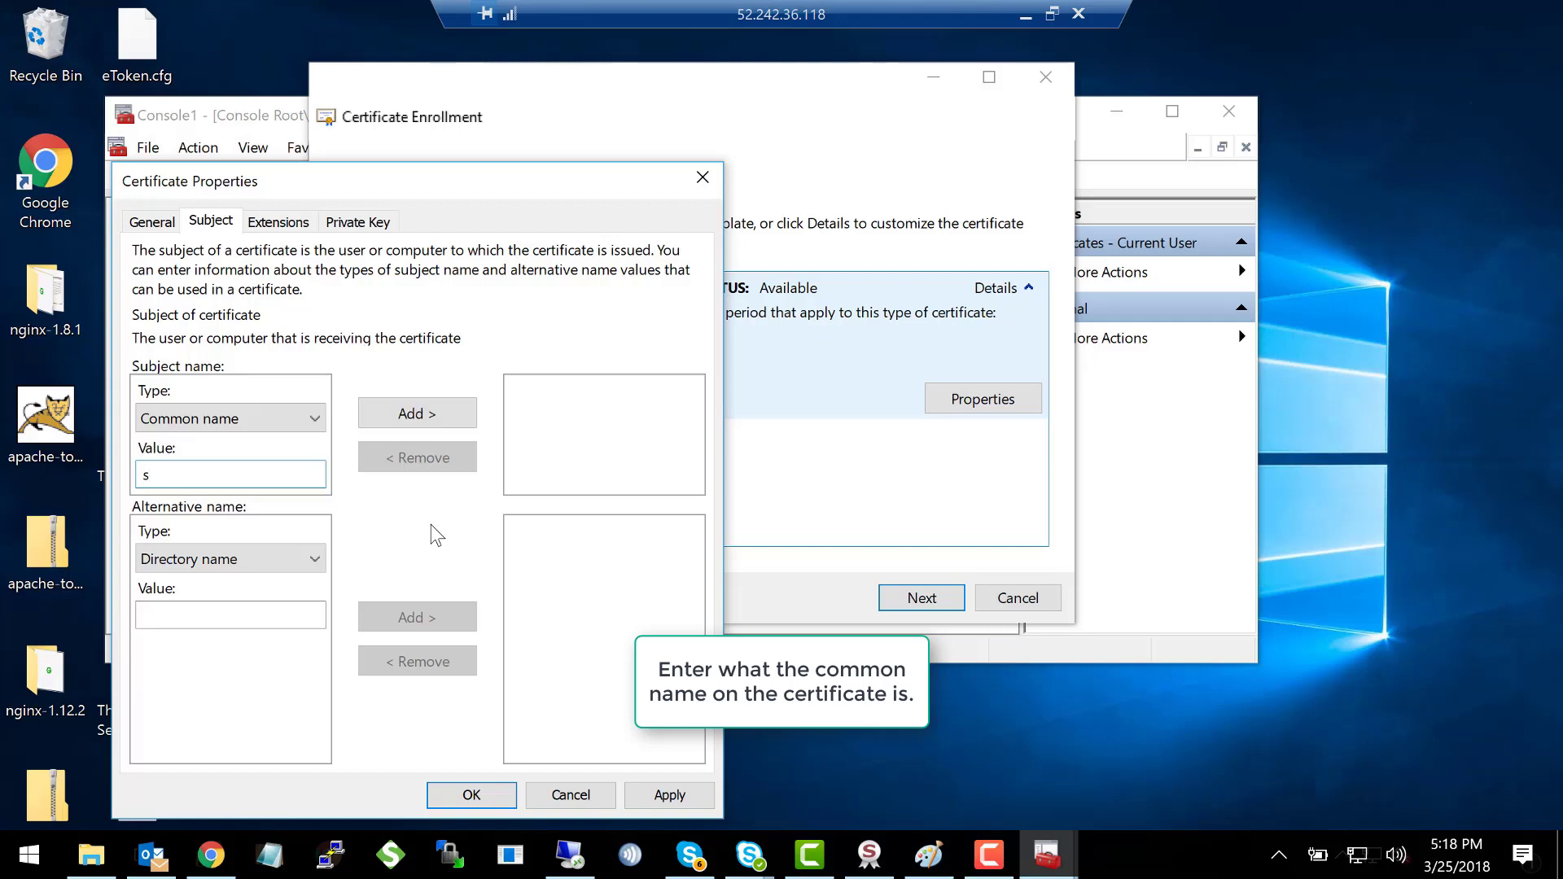
text(upport.globalsign.com)
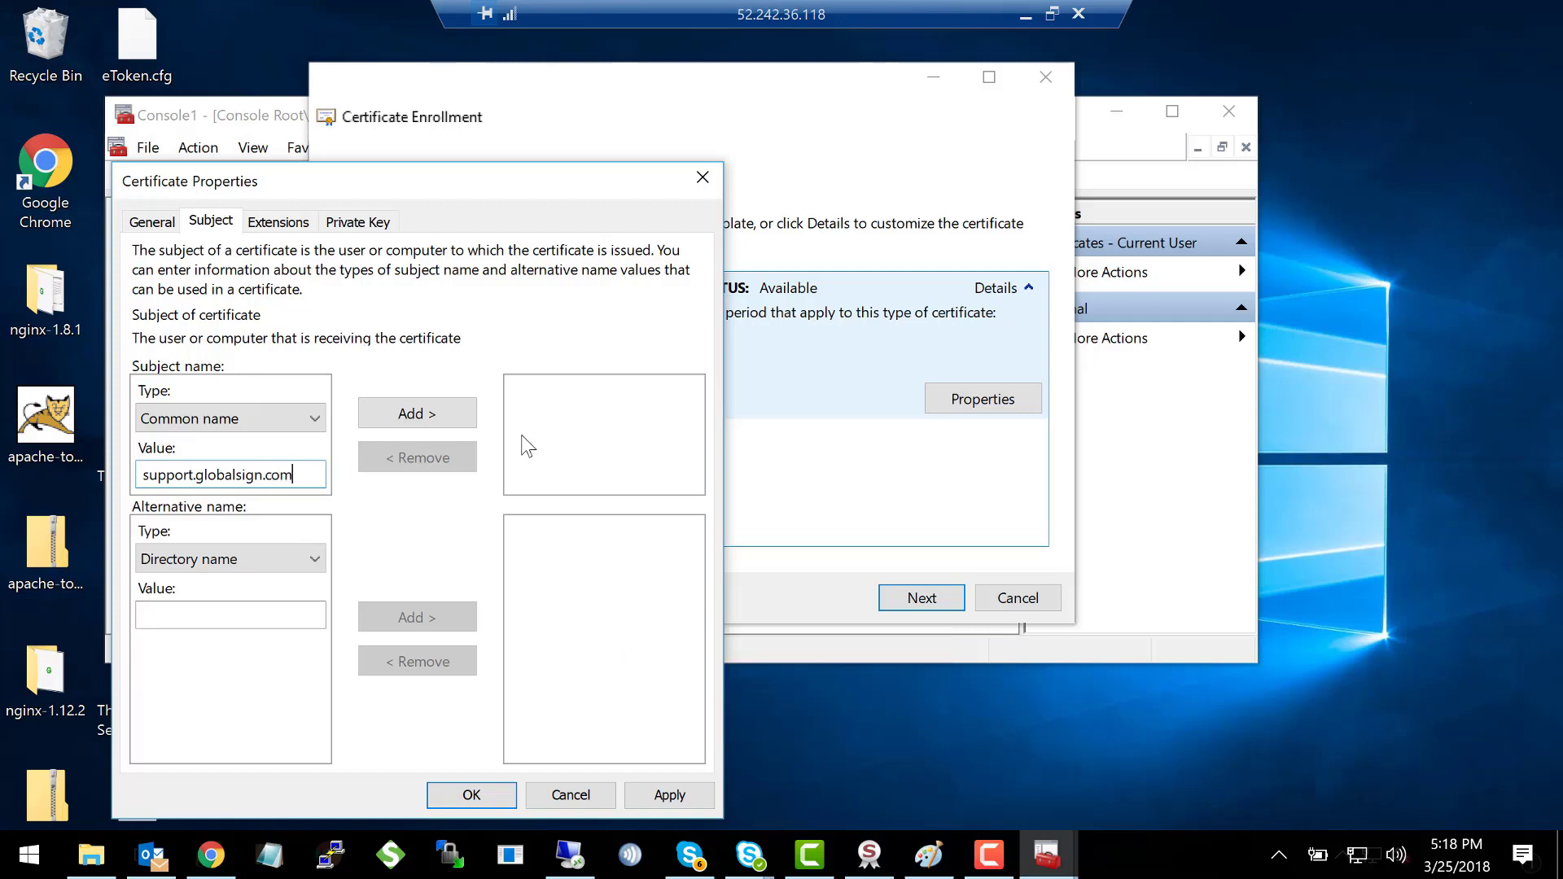
click(418, 420)
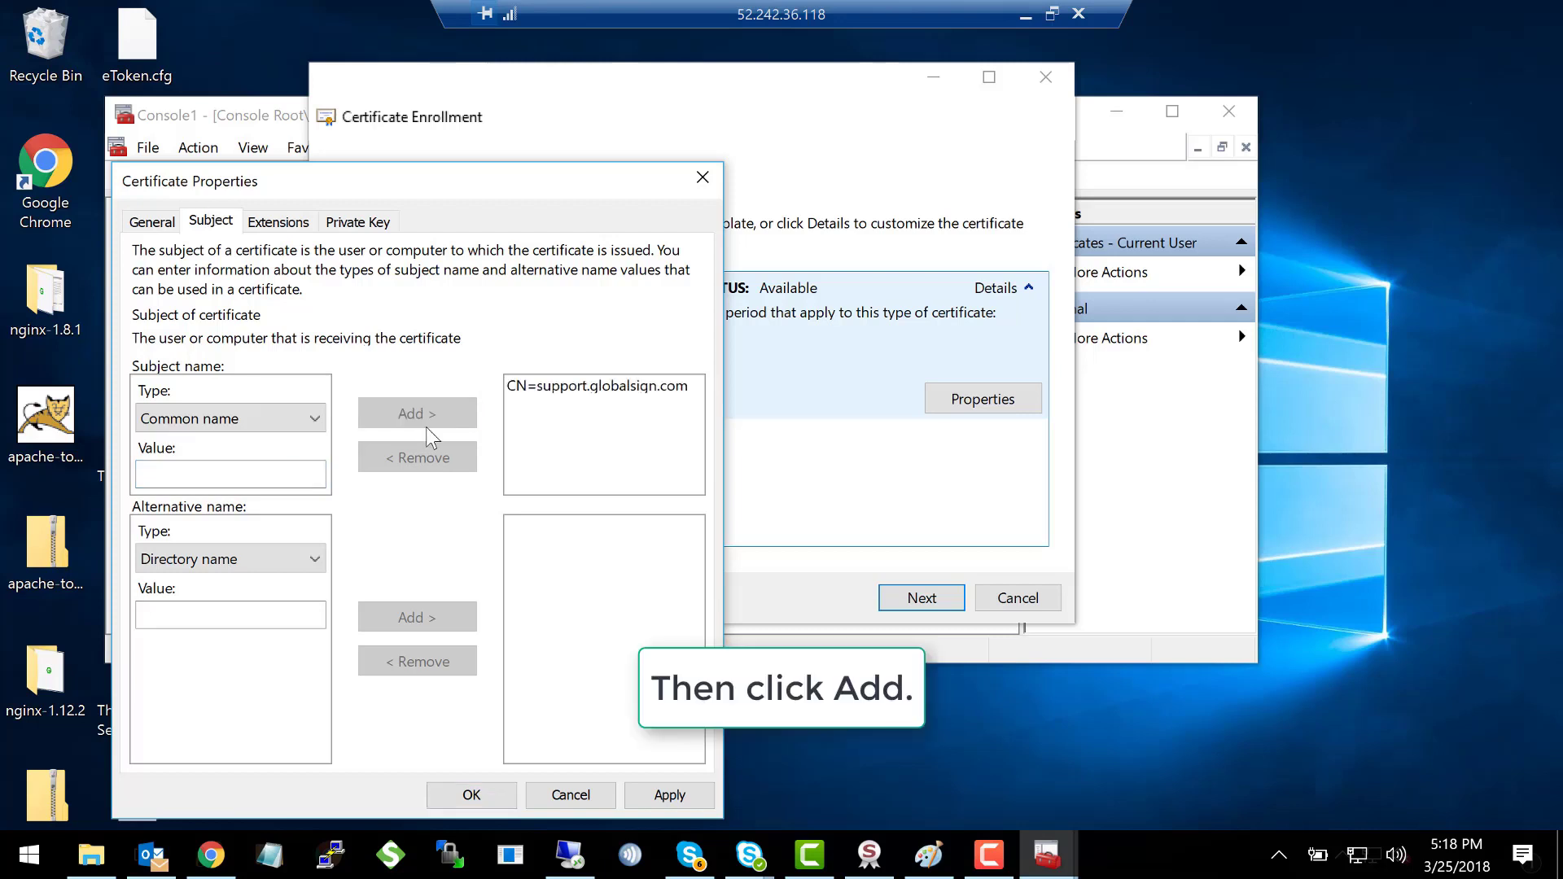
Add the country code US to the certificate's subject name.
click(277, 416)
click(222, 485)
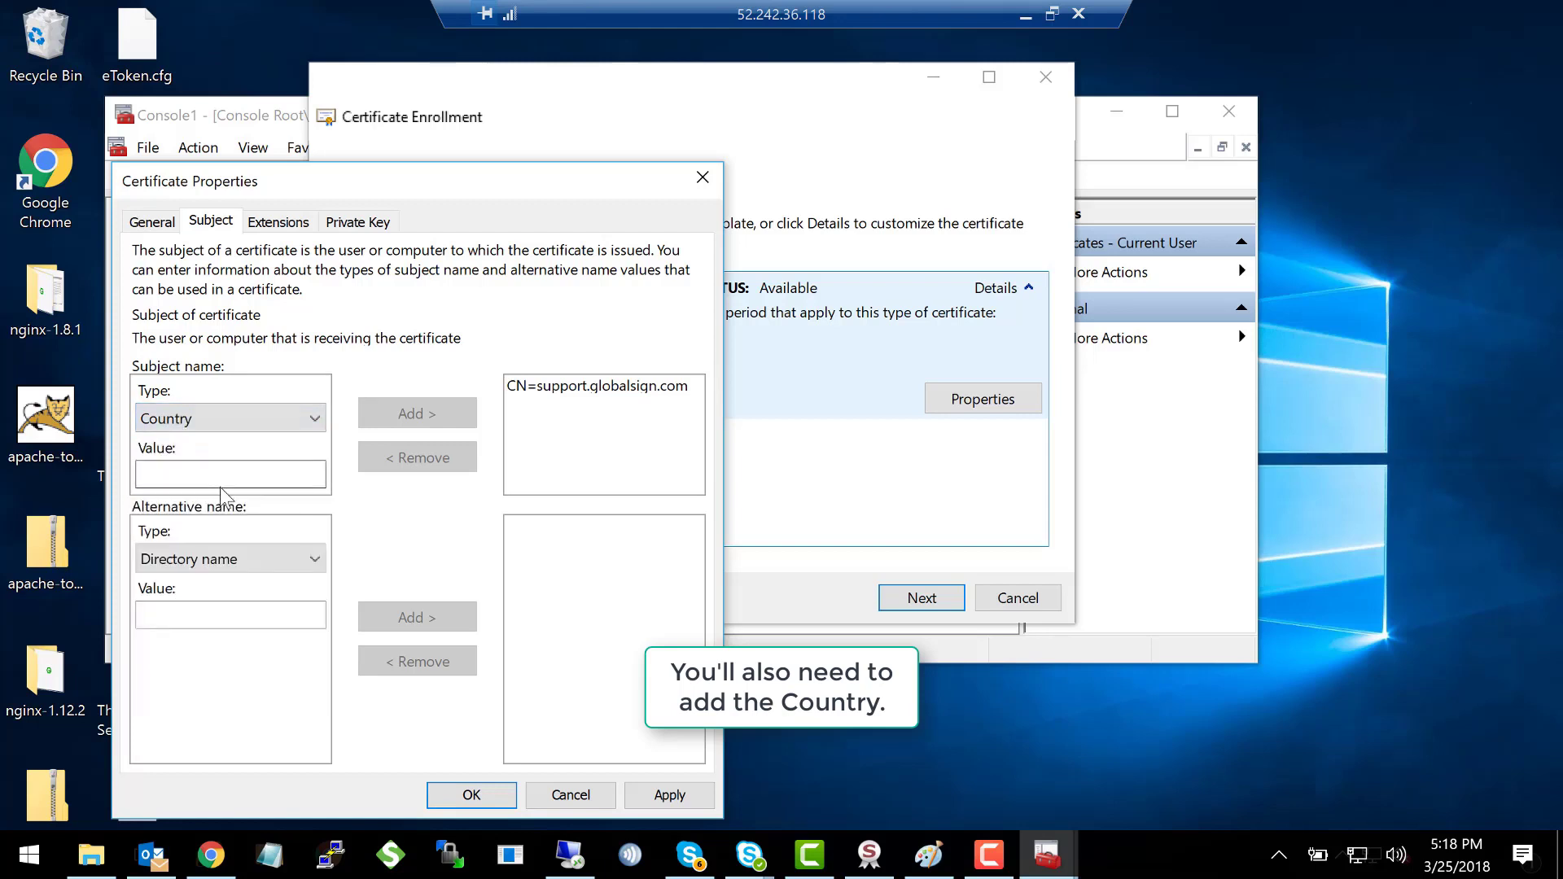
click(295, 479)
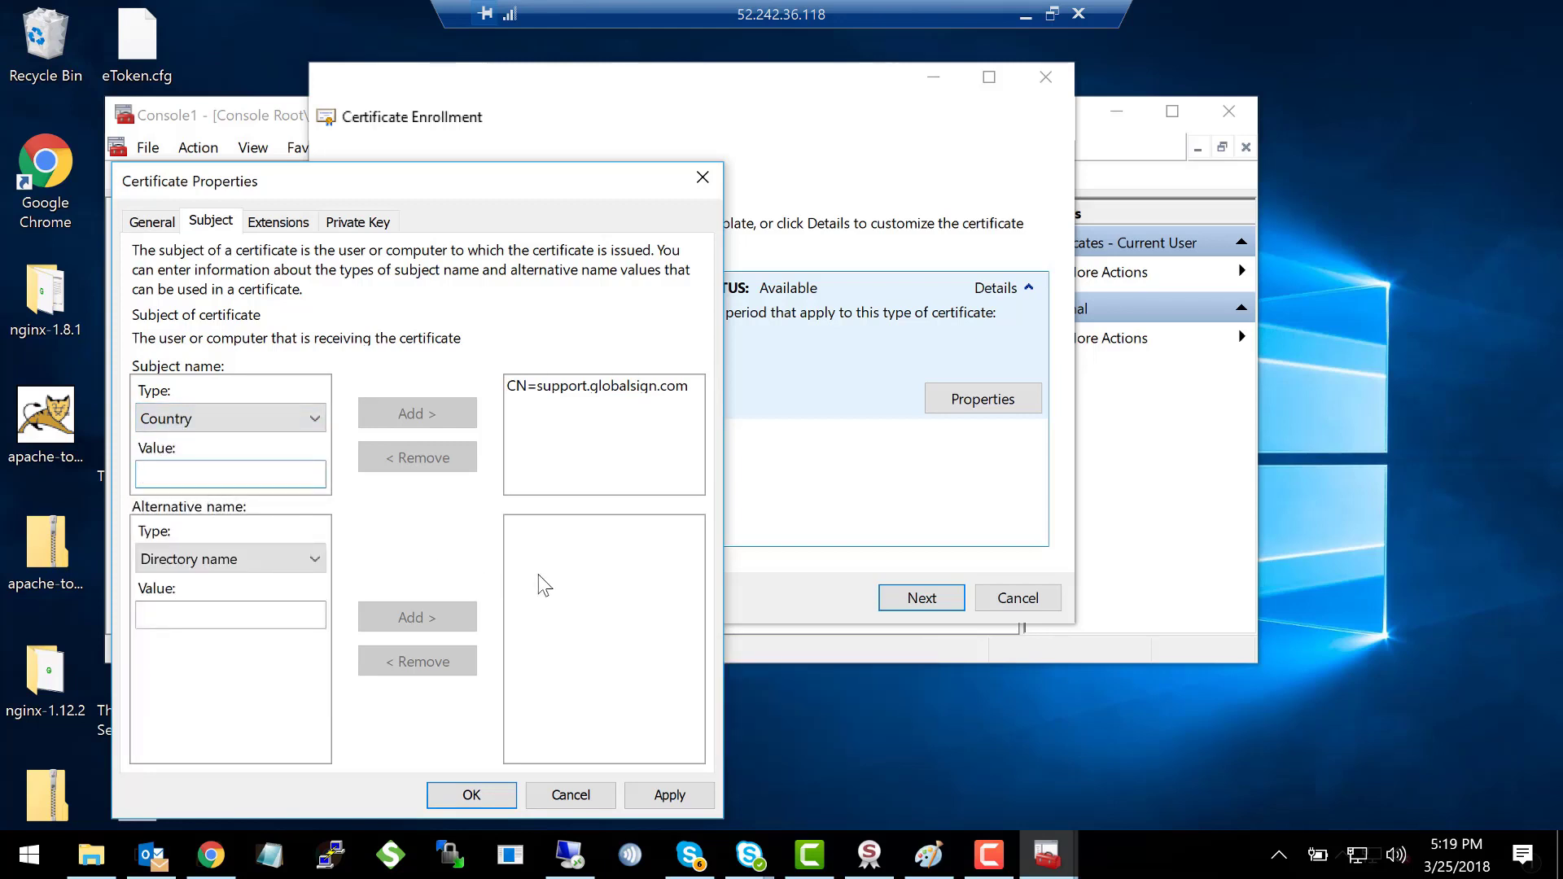
text(US)
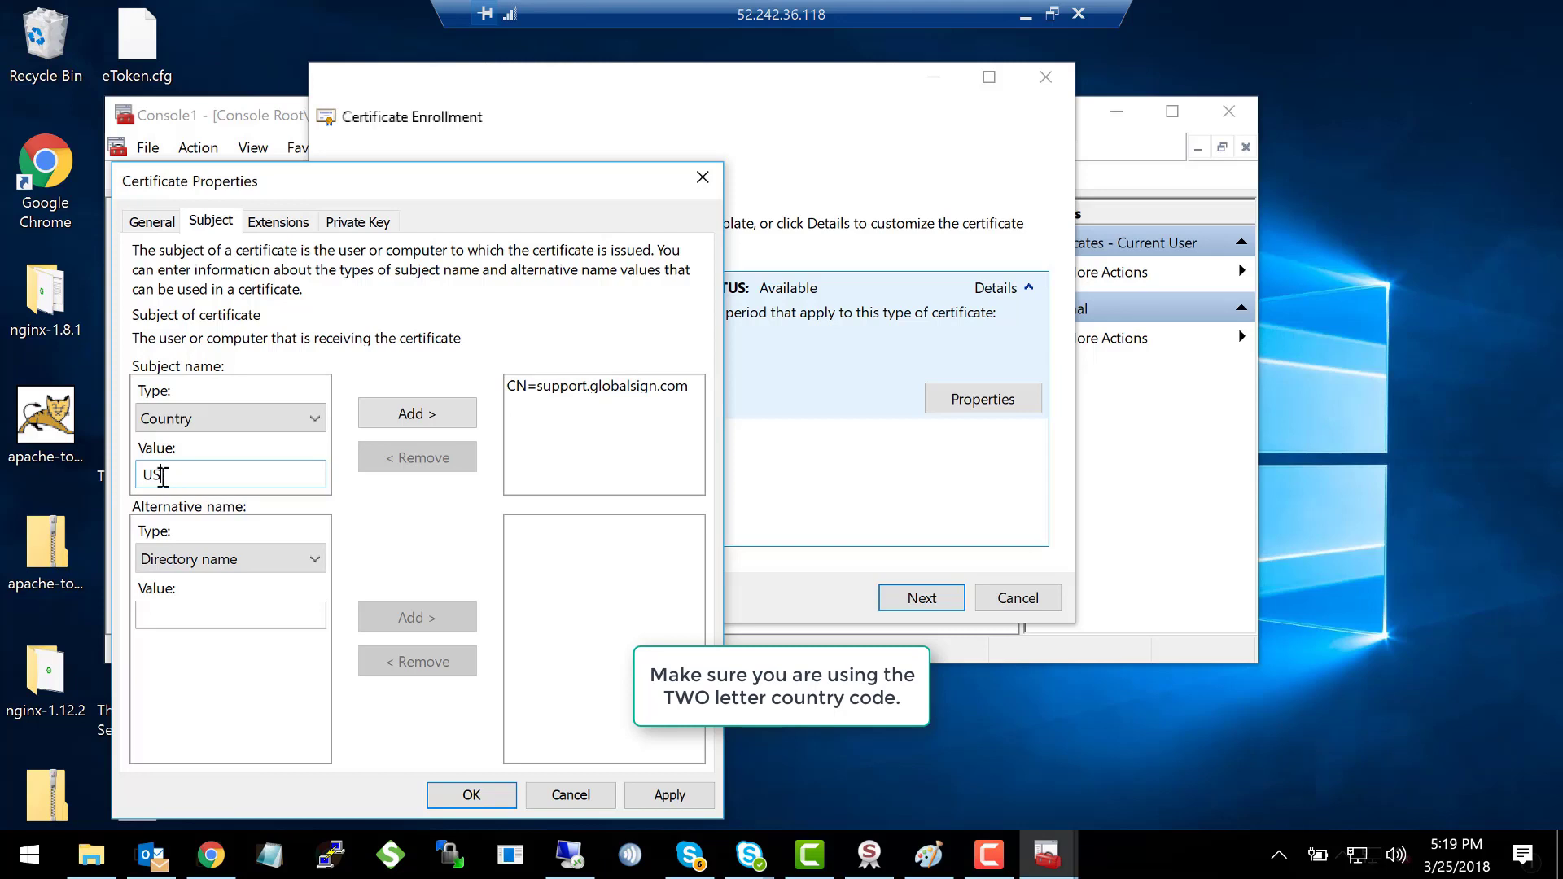
click(422, 415)
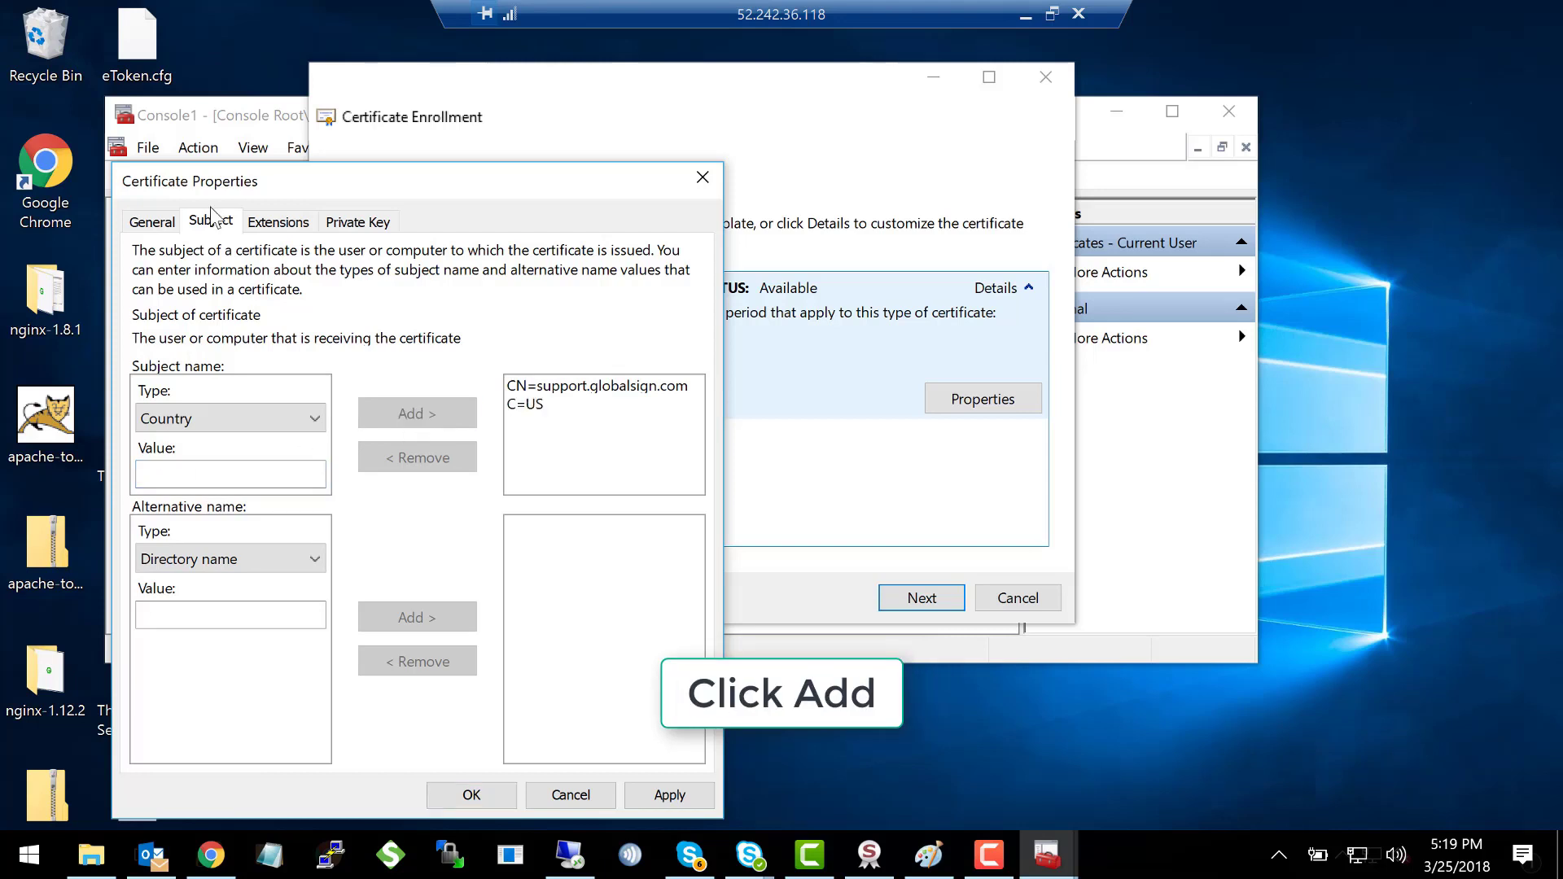
click(306, 419)
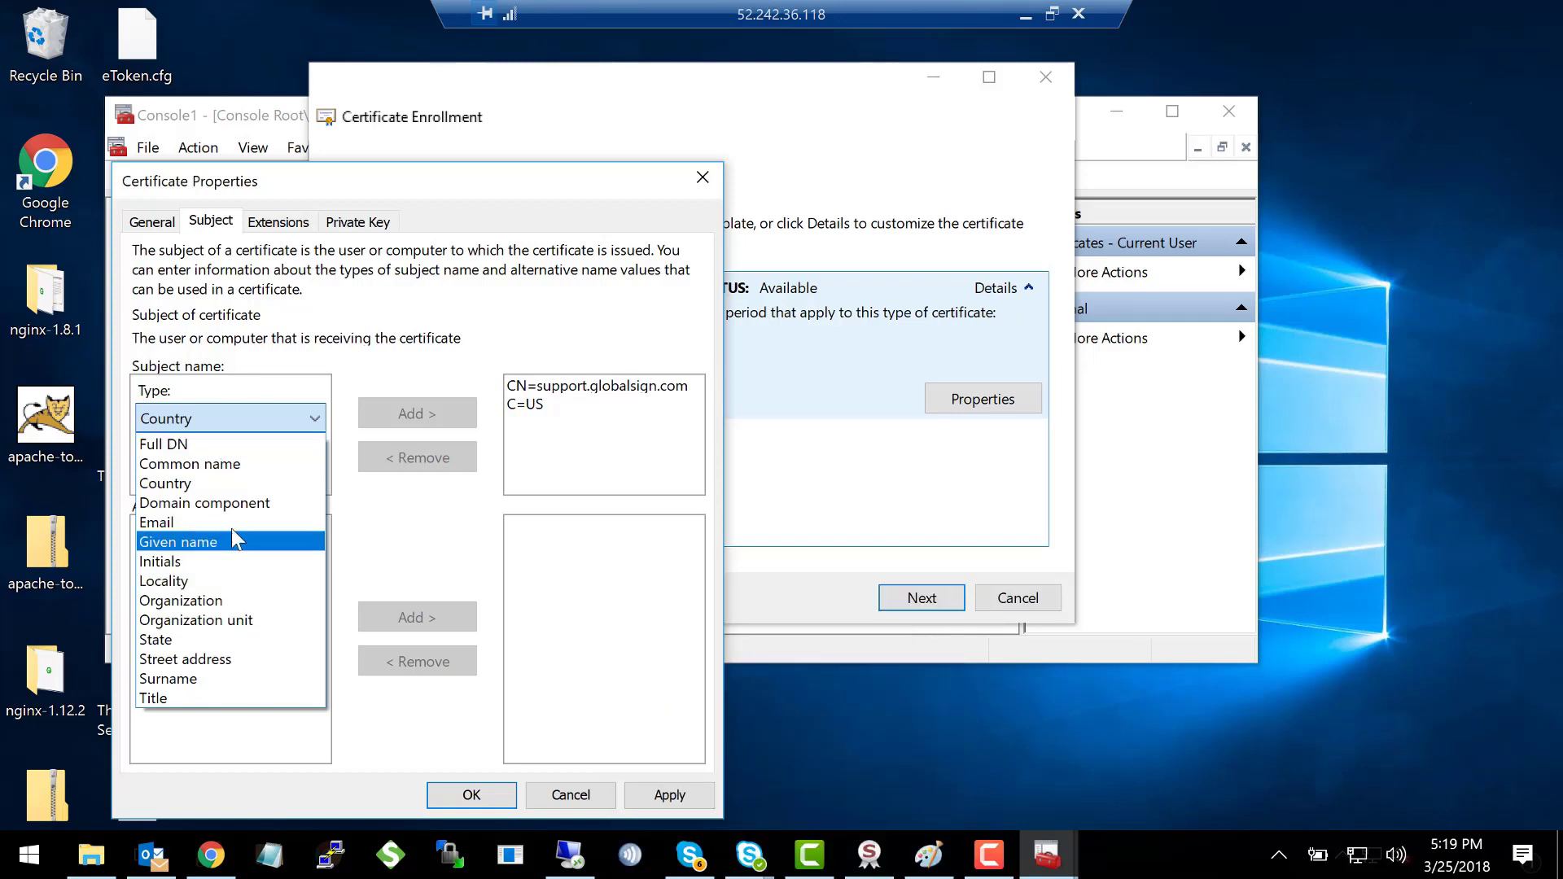
click(432, 534)
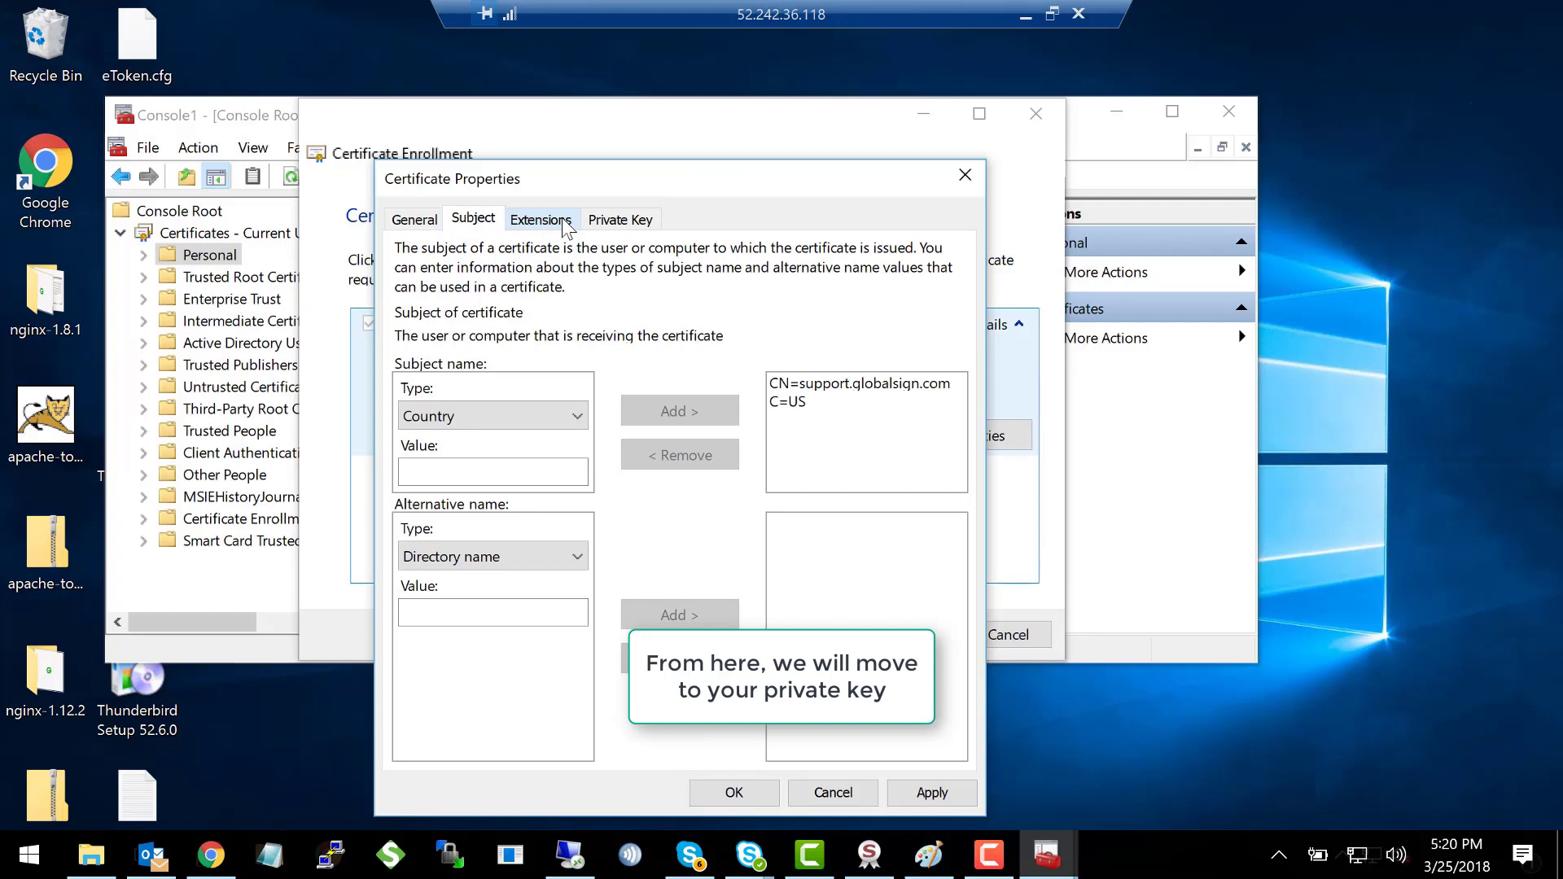
In the private key settings, set the RSA key size to 2048 and make the private key exportable.
click(627, 221)
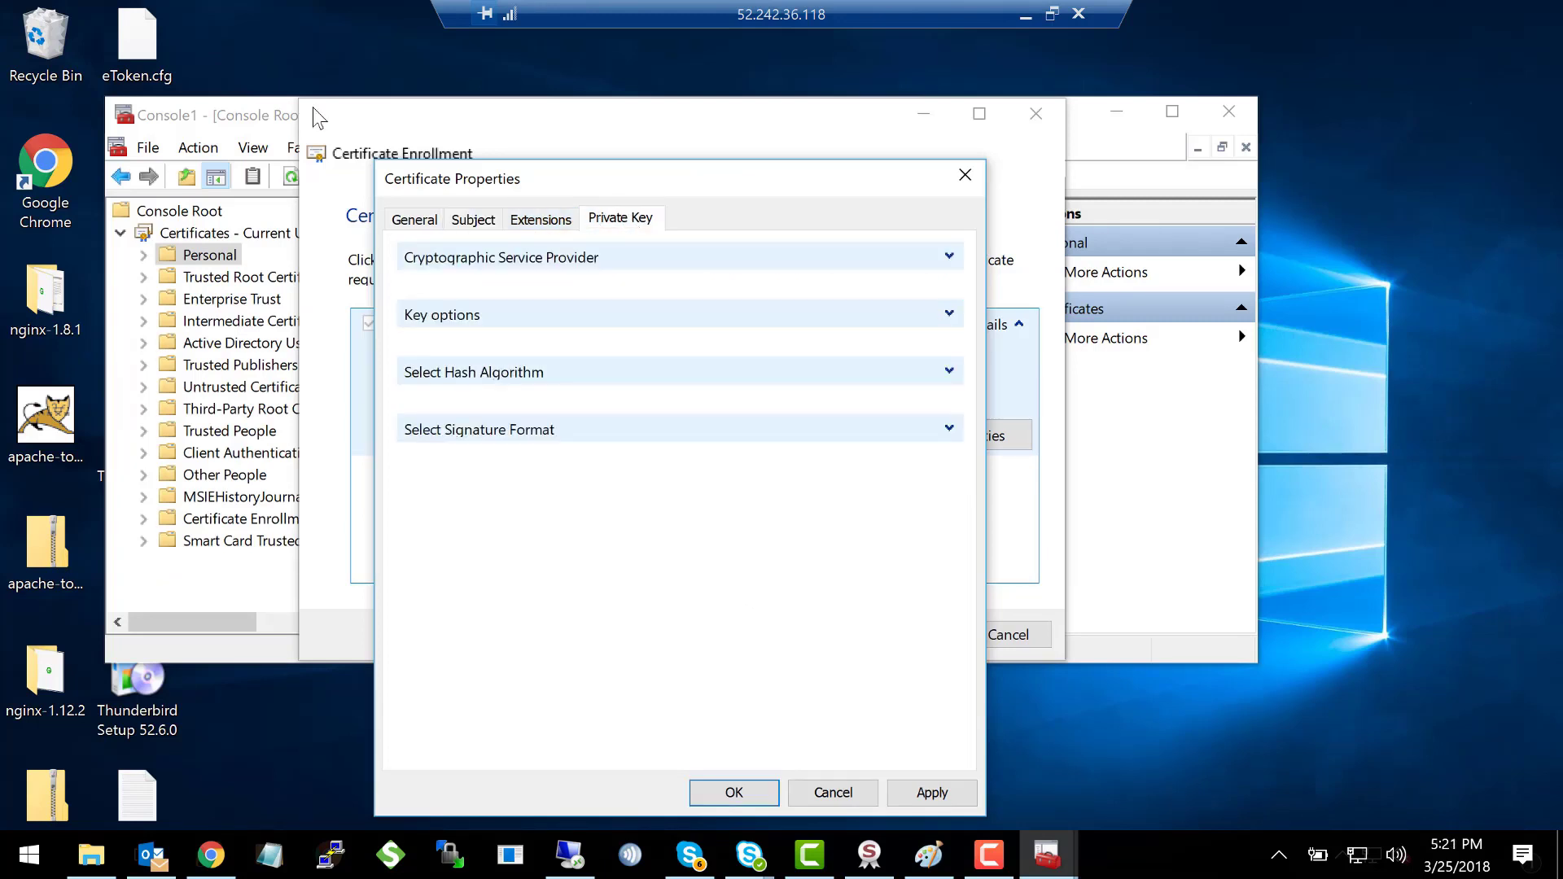
click(947, 256)
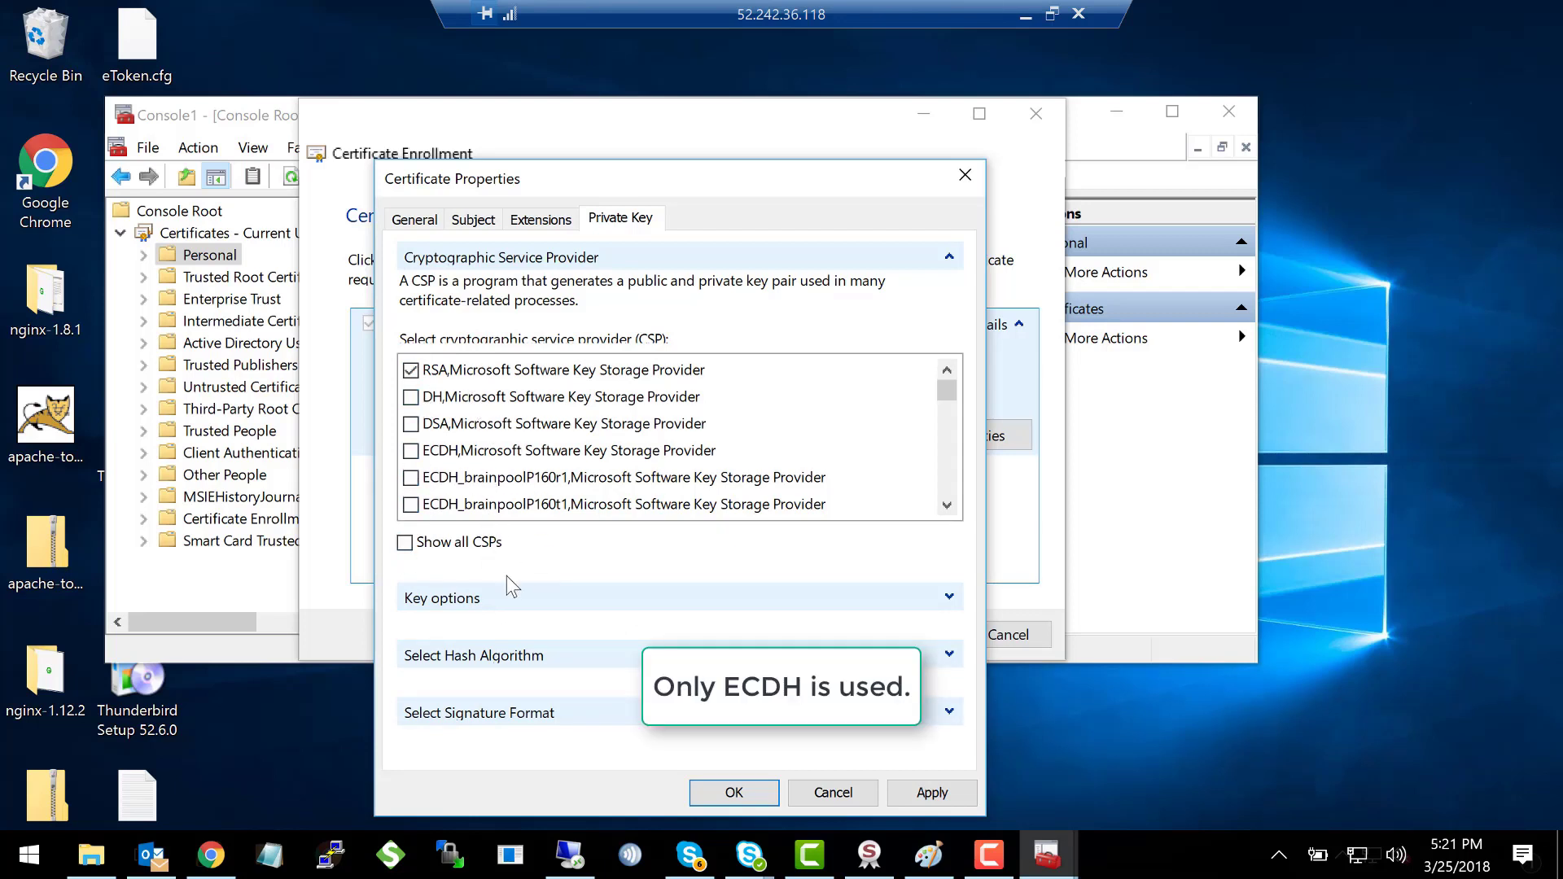
click(948, 596)
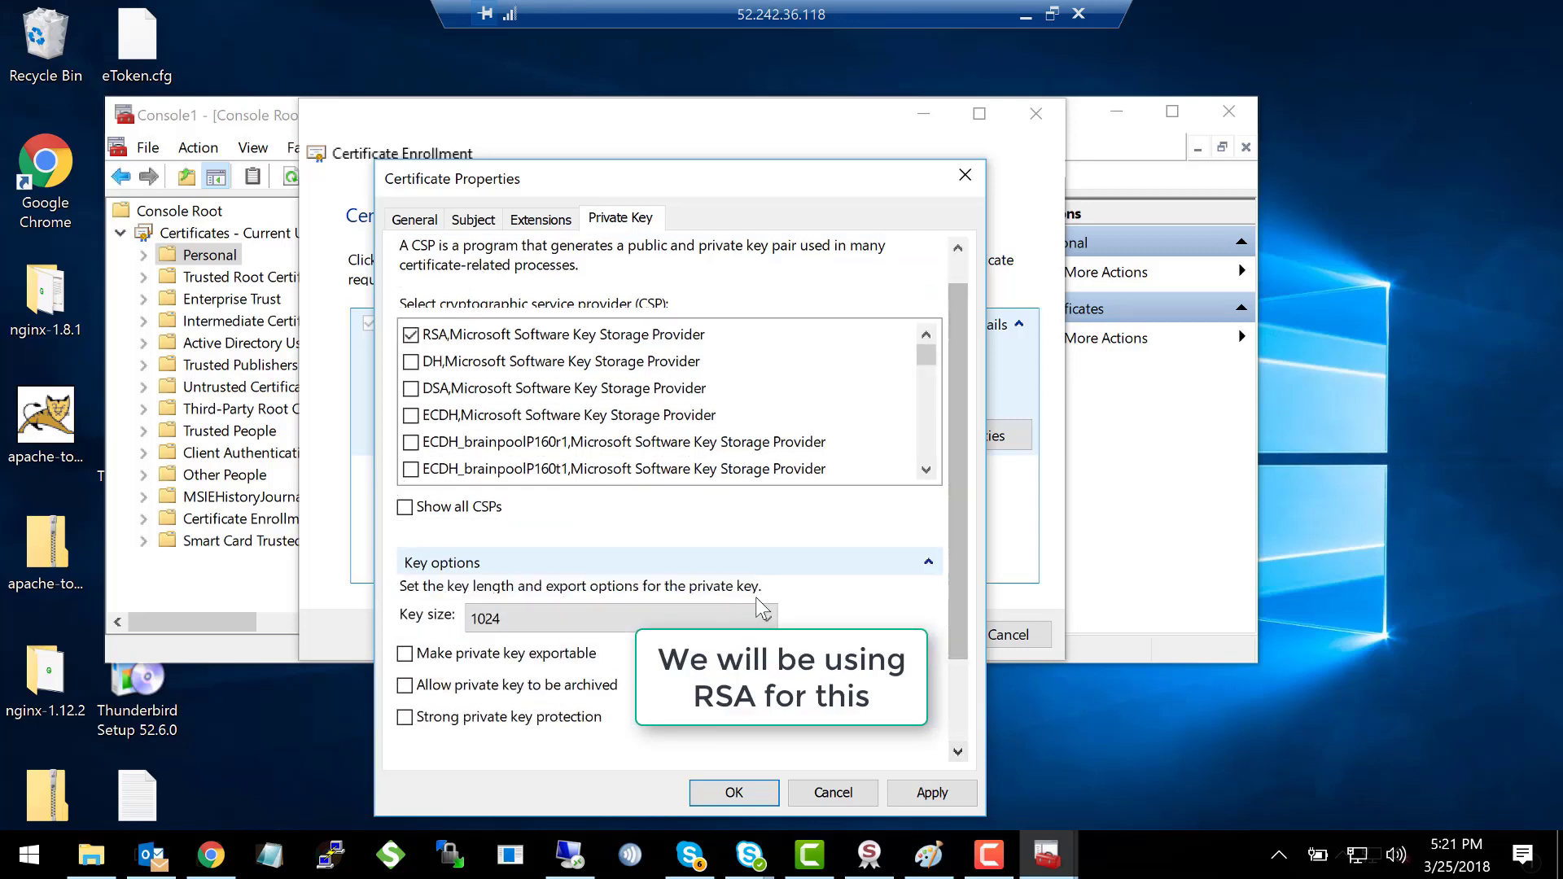
scroll(756, 597, down, 1)
click(666, 580)
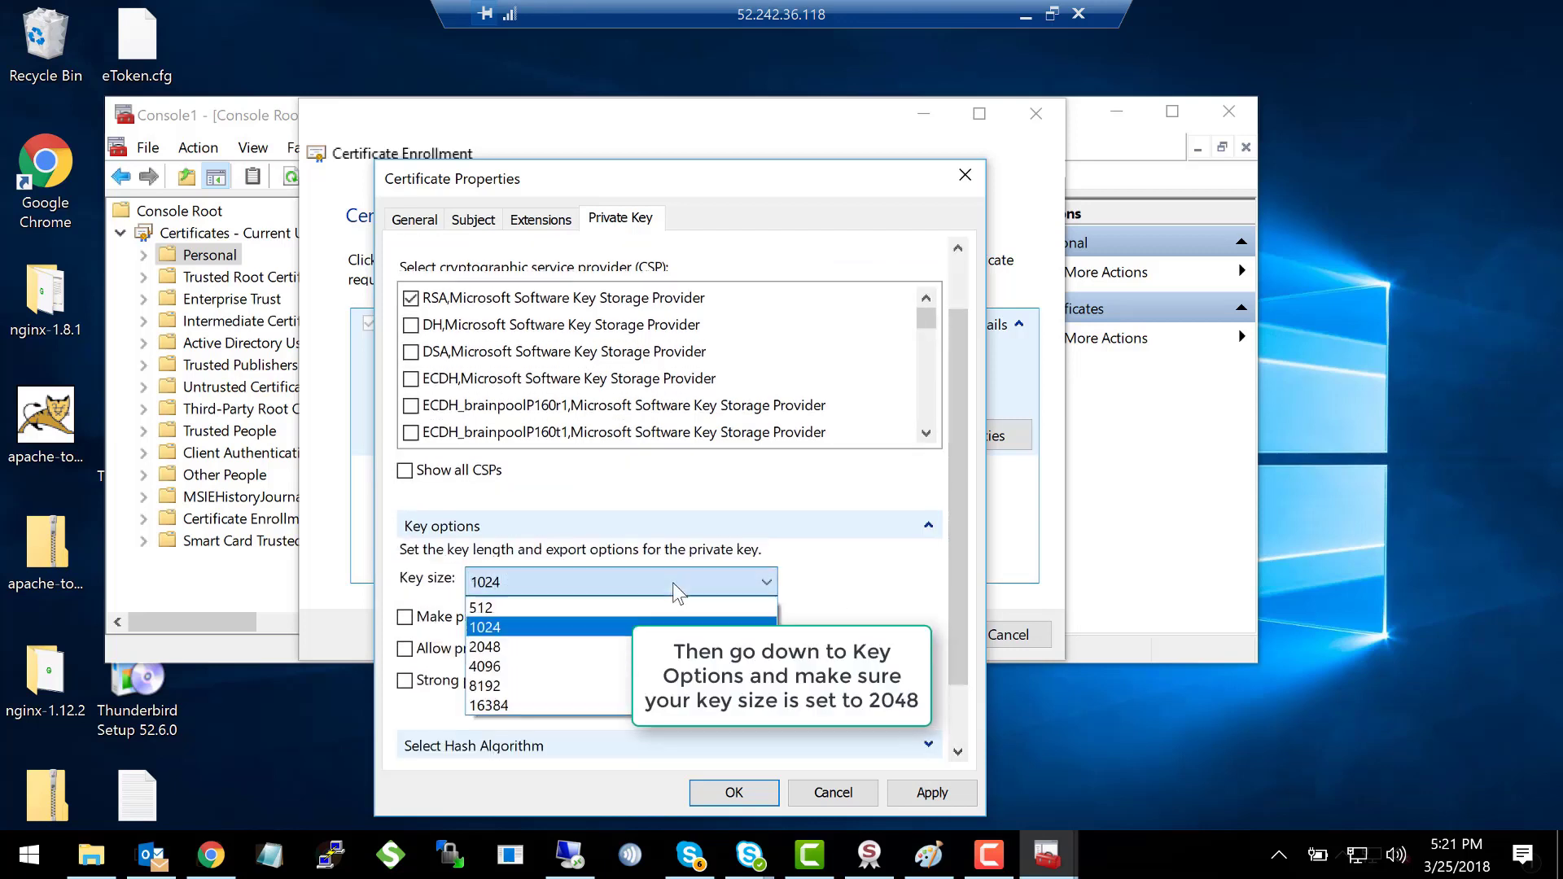
click(520, 648)
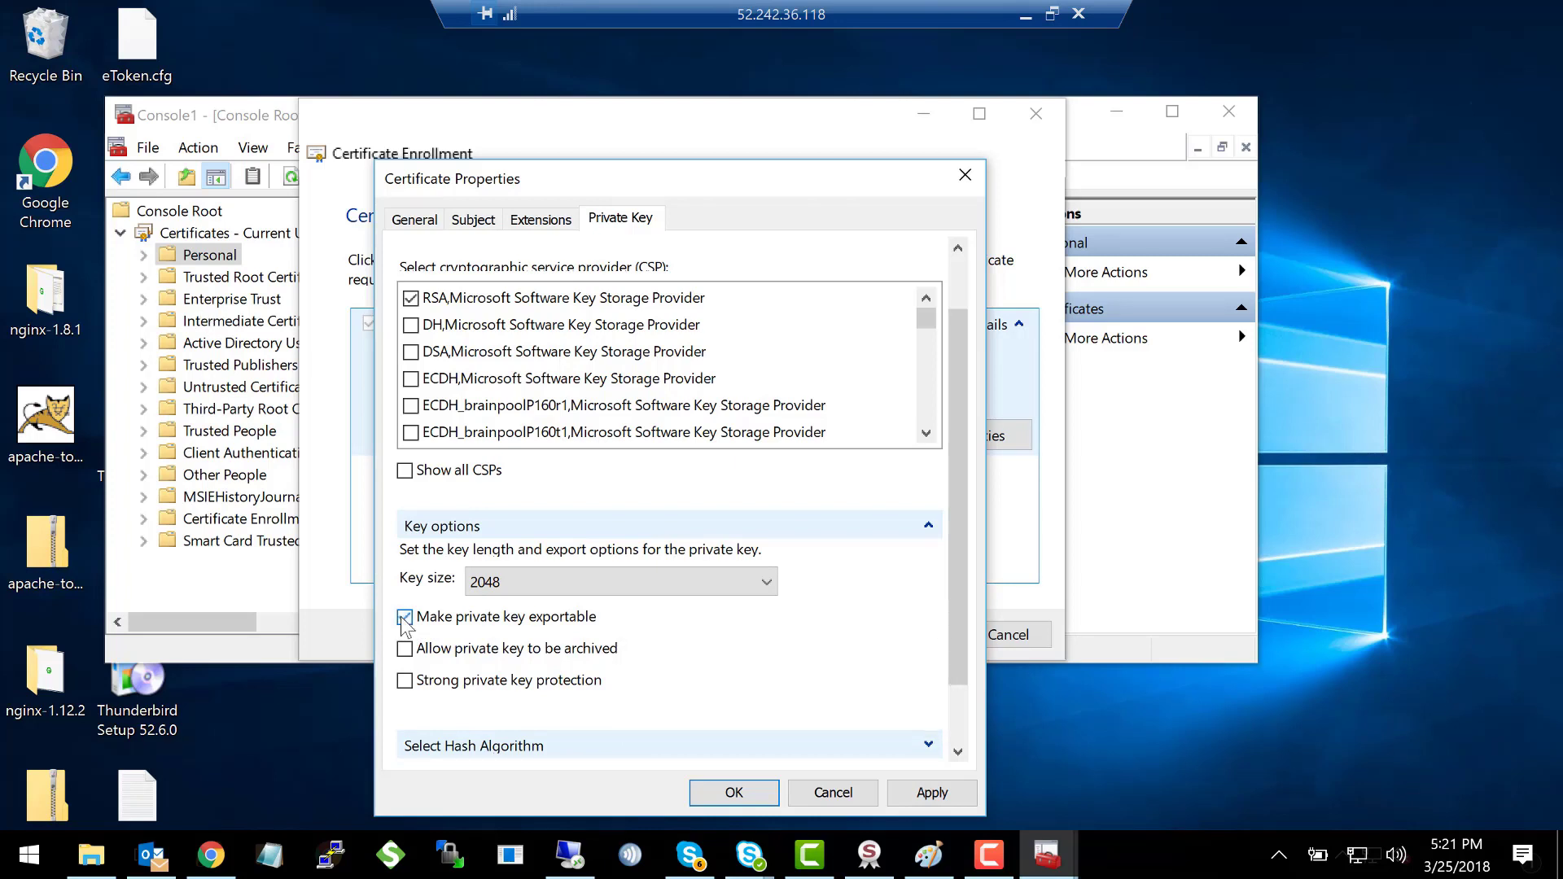
click(404, 617)
click(404, 617)
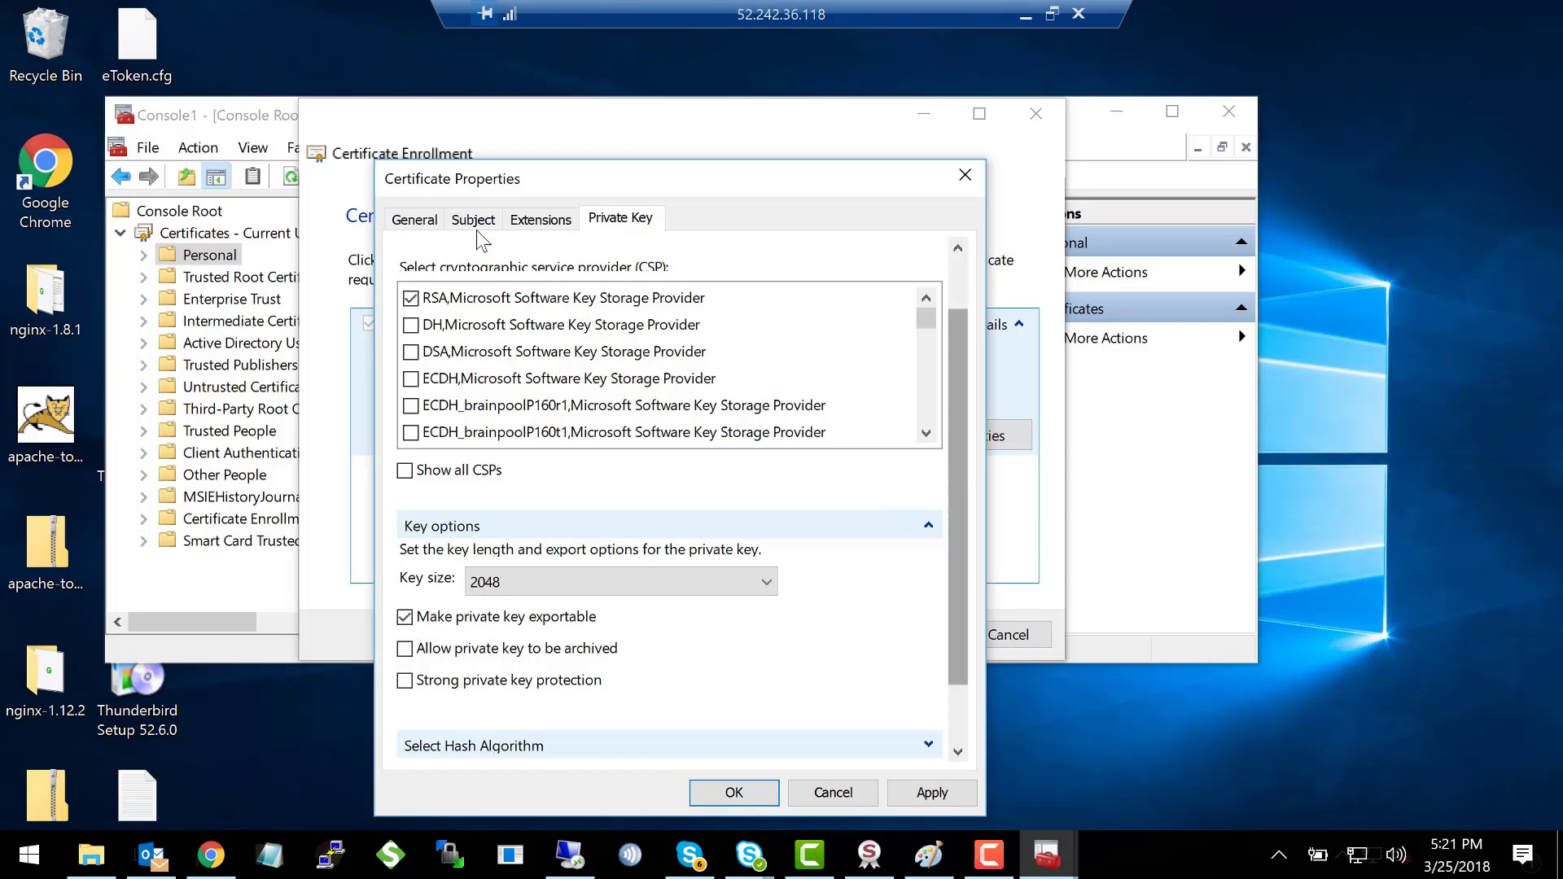
Set the request's hash algorithm to sha256.
scroll(959, 569, down, 2)
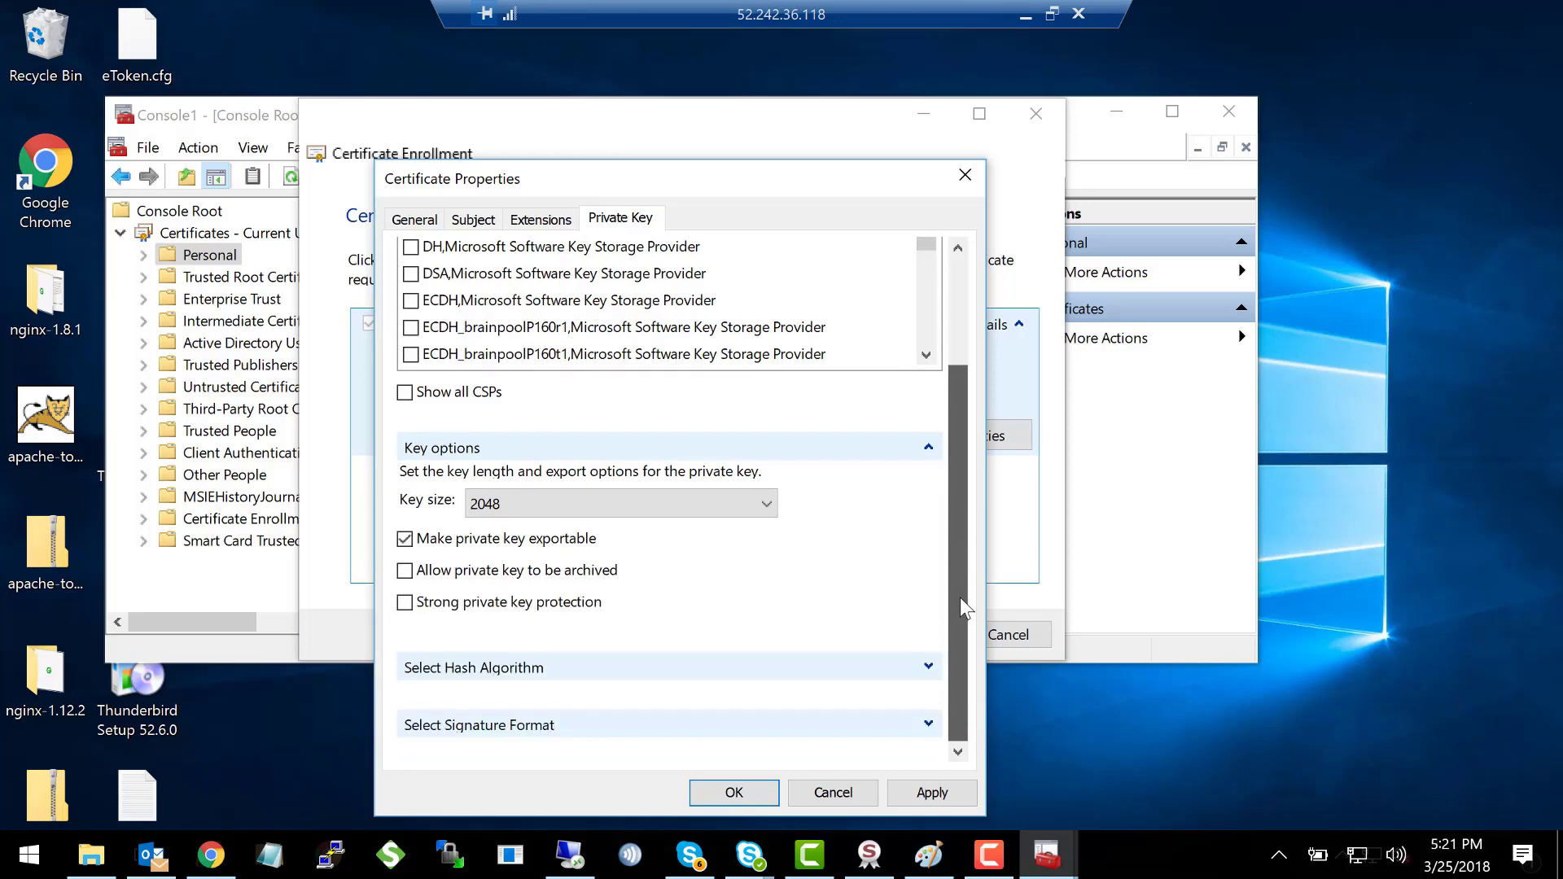
click(928, 666)
scroll(798, 623, down, 1)
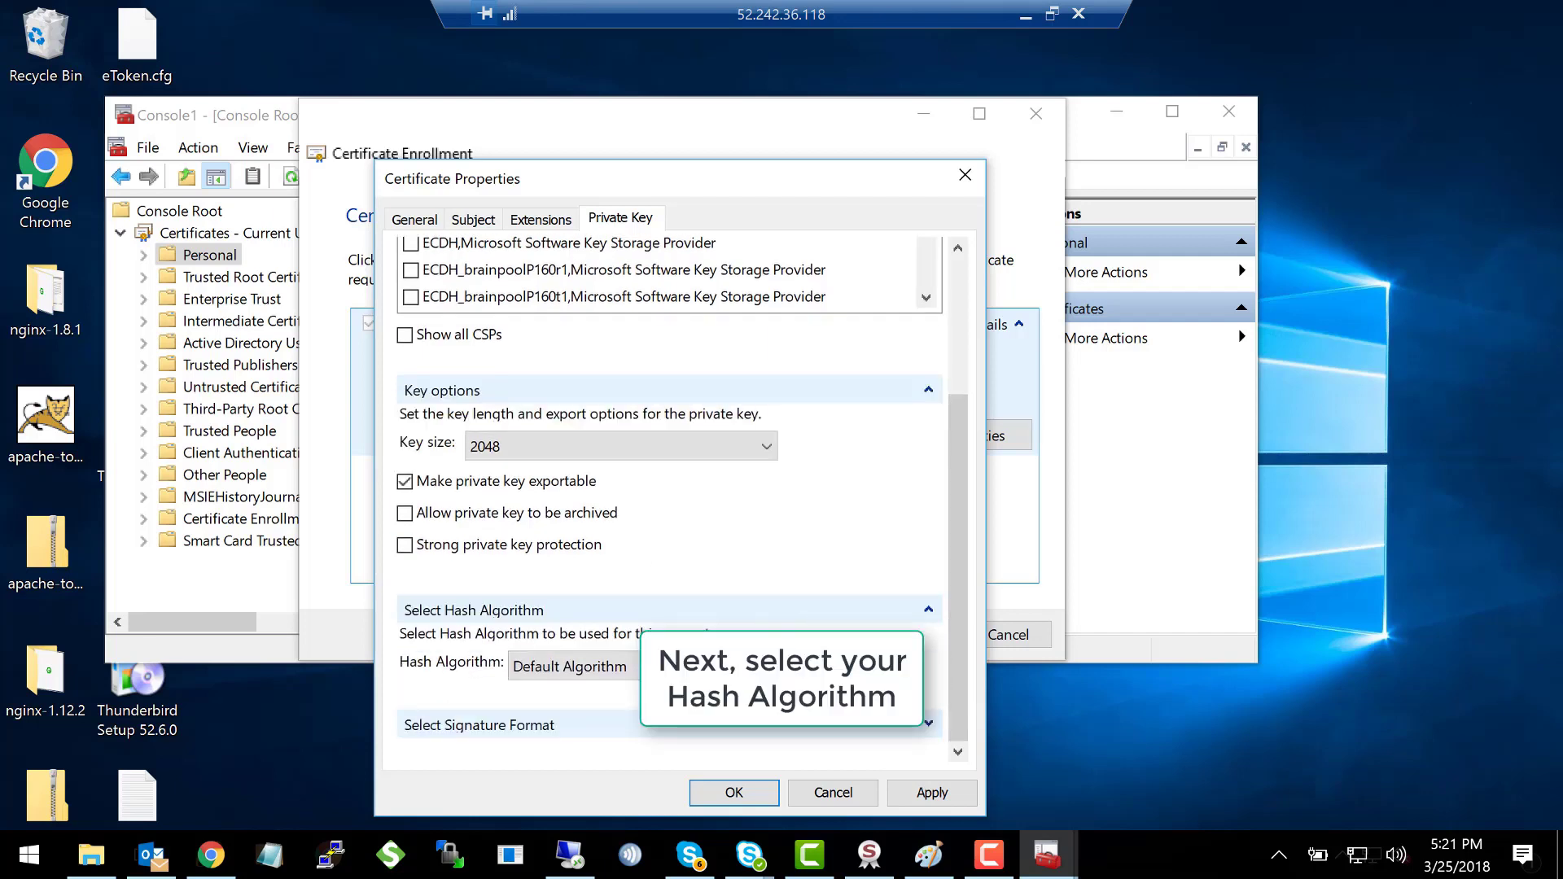
click(619, 666)
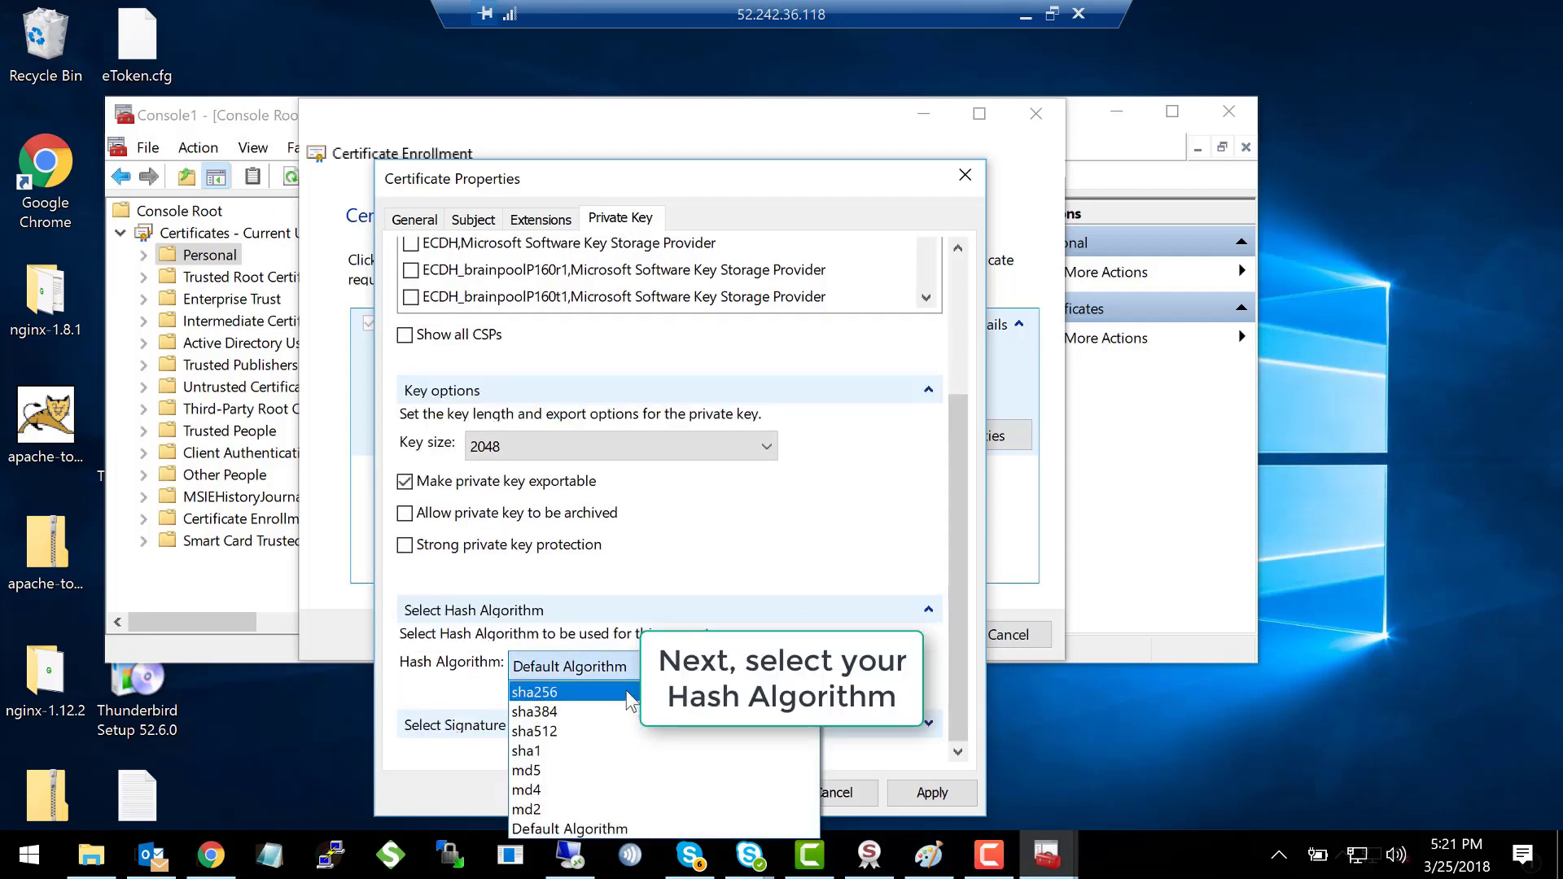
key(Return)
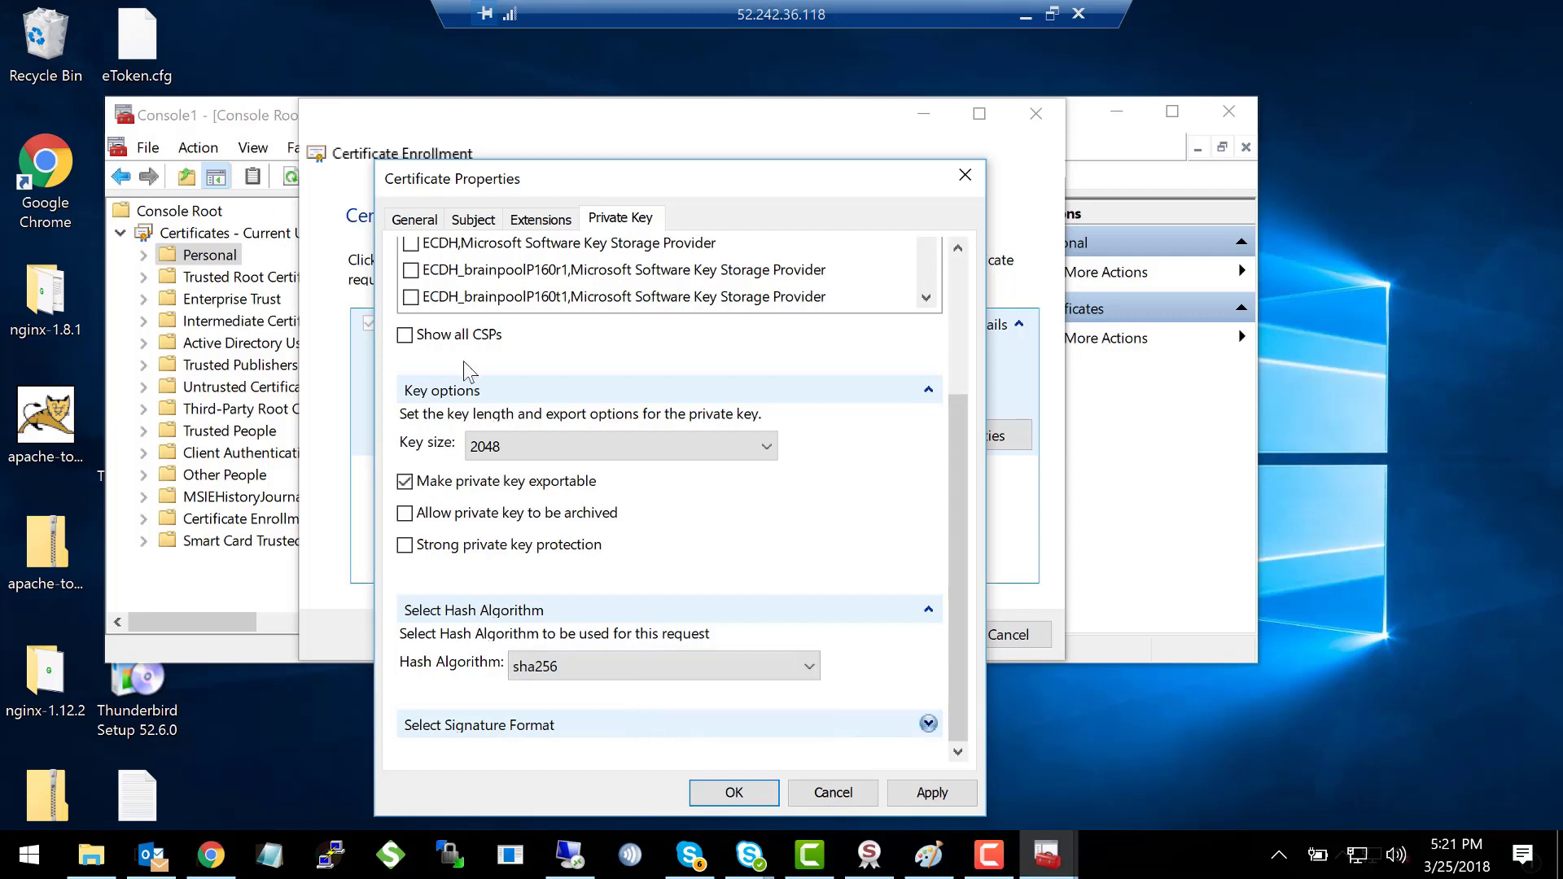
Review the signature format and provider settings, and apply and close the certificate properties.
click(928, 724)
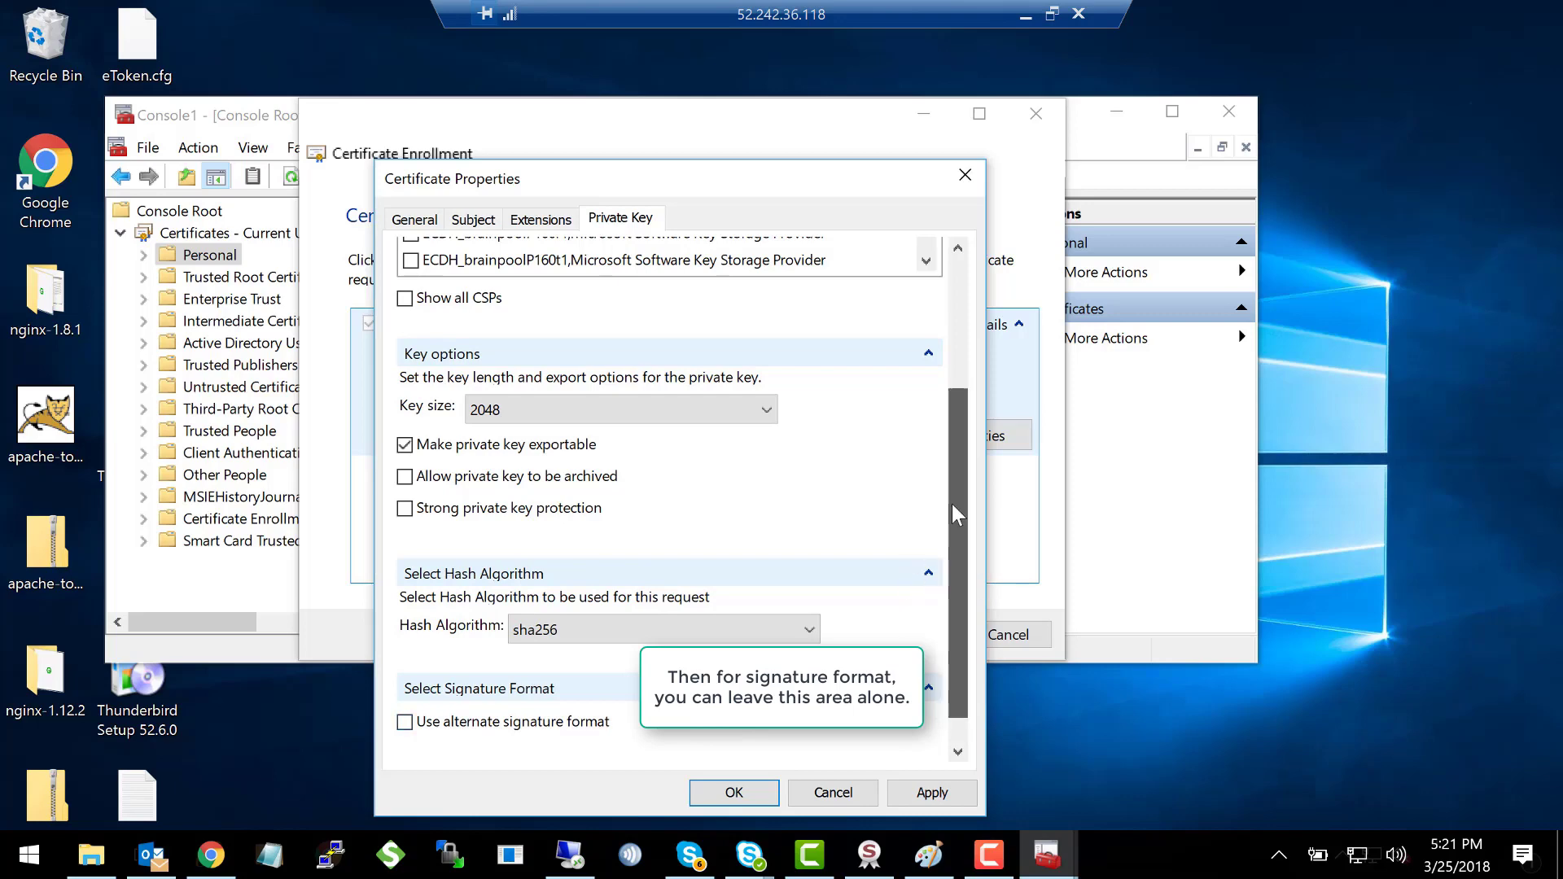
mouse_move(950, 505)
mouse_down()
mouse_move(951, 423)
mouse_move(960, 493)
mouse_up()
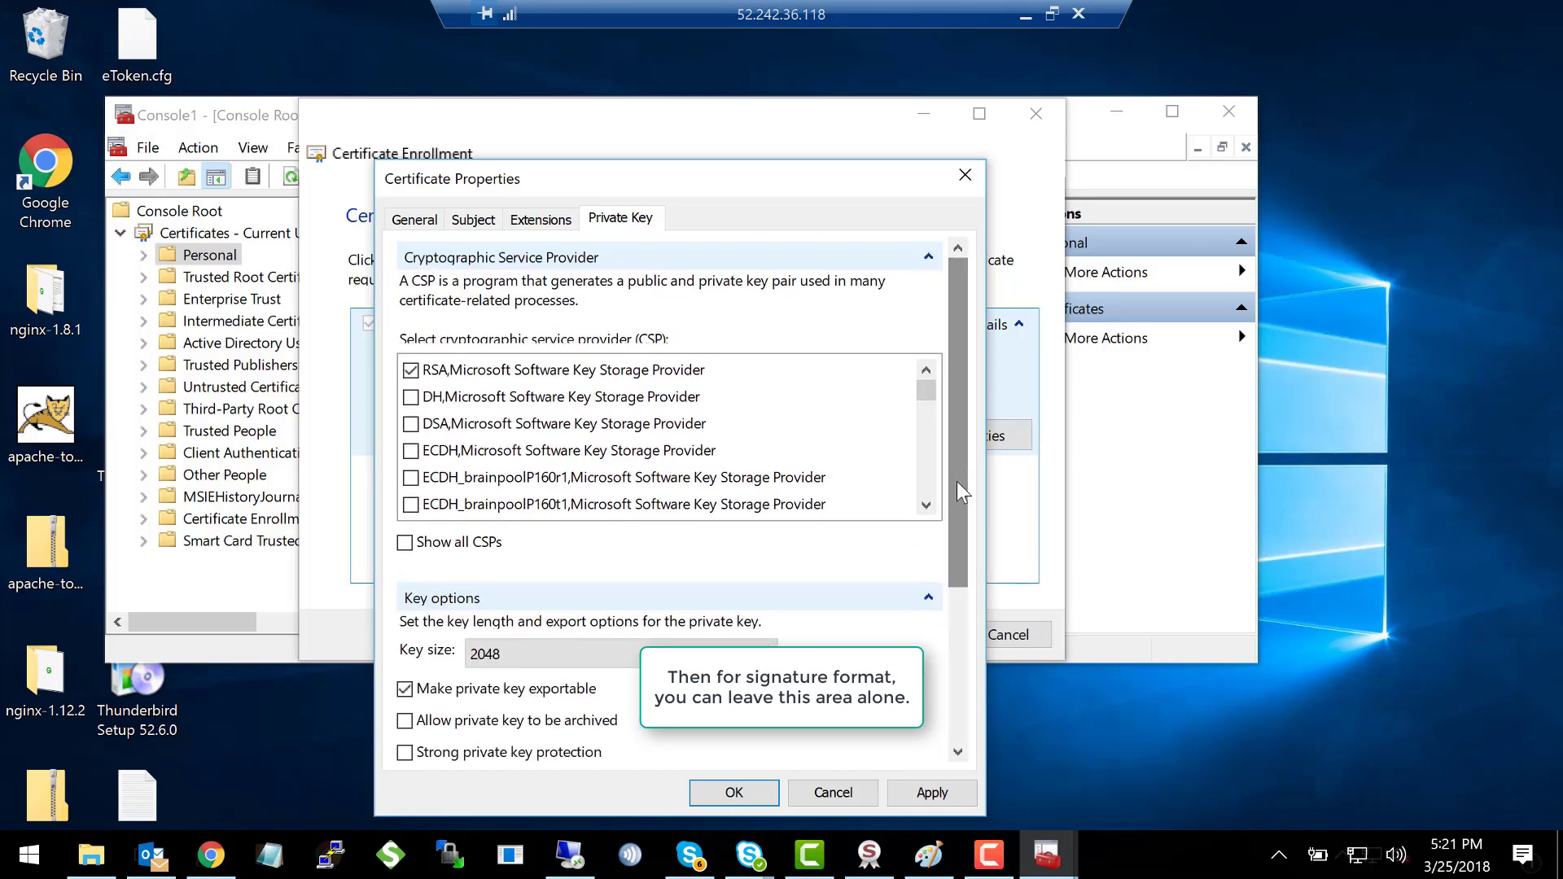
click(932, 792)
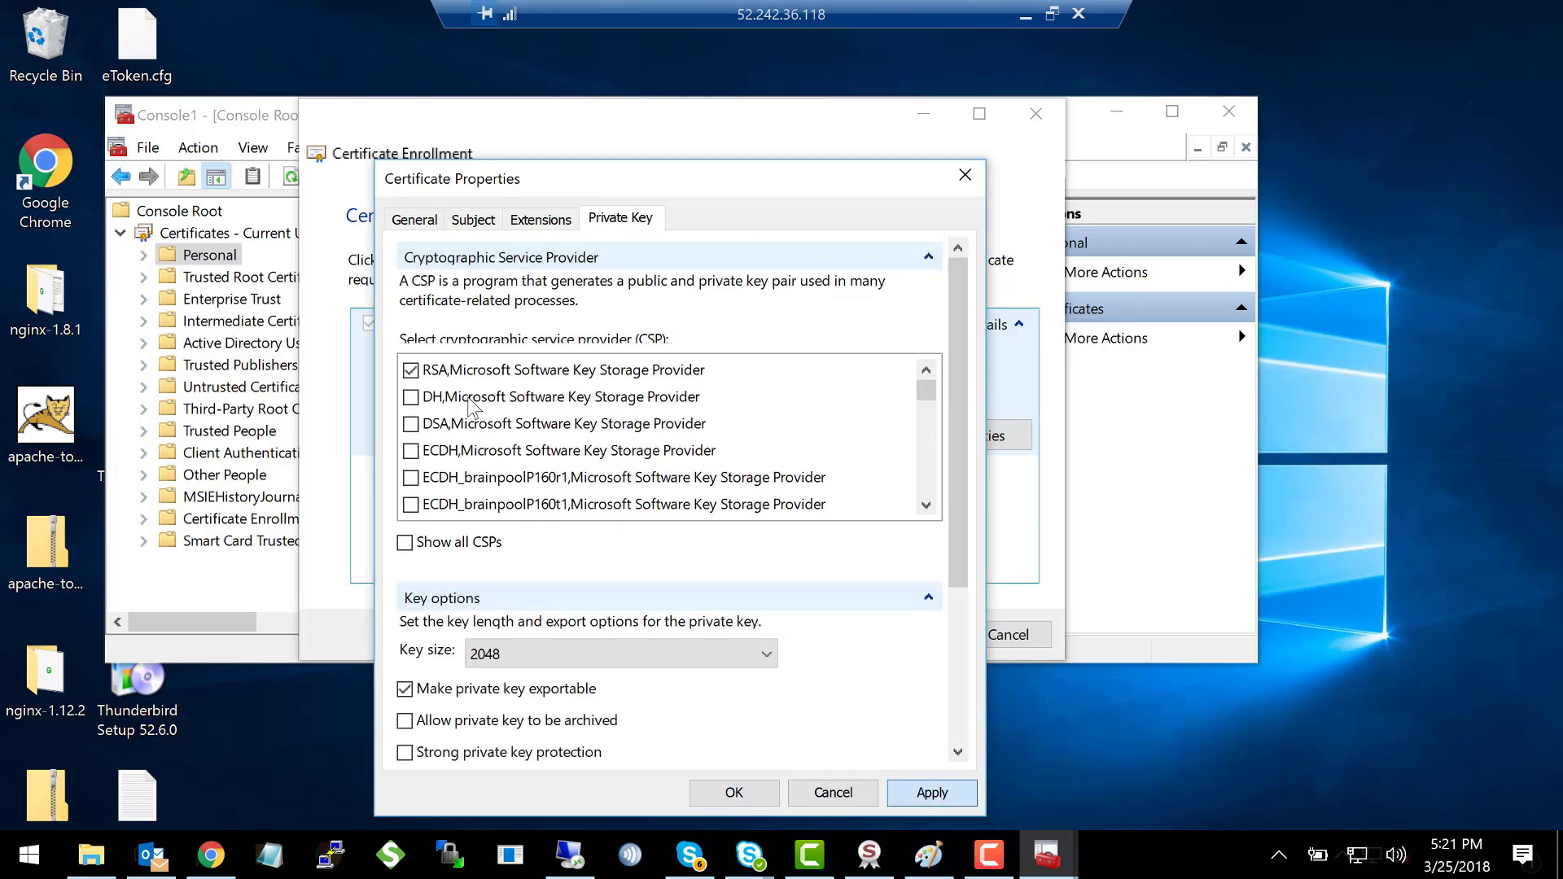
click(722, 793)
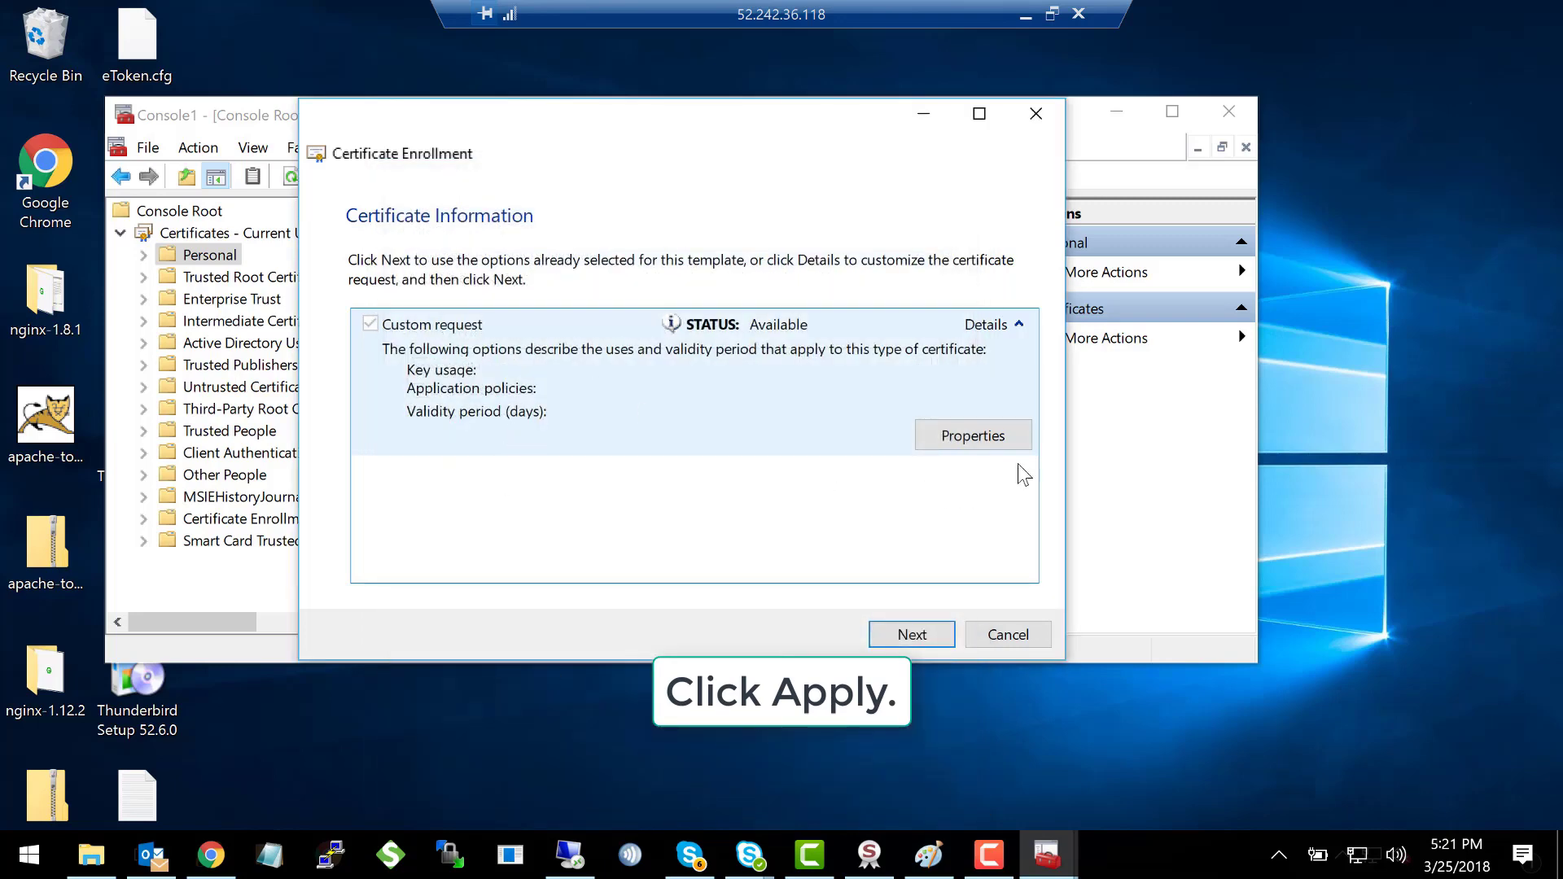
Save the offline request in Base 64 format to the Desktop as support.globalsign.com and finish the enrollment.
click(912, 639)
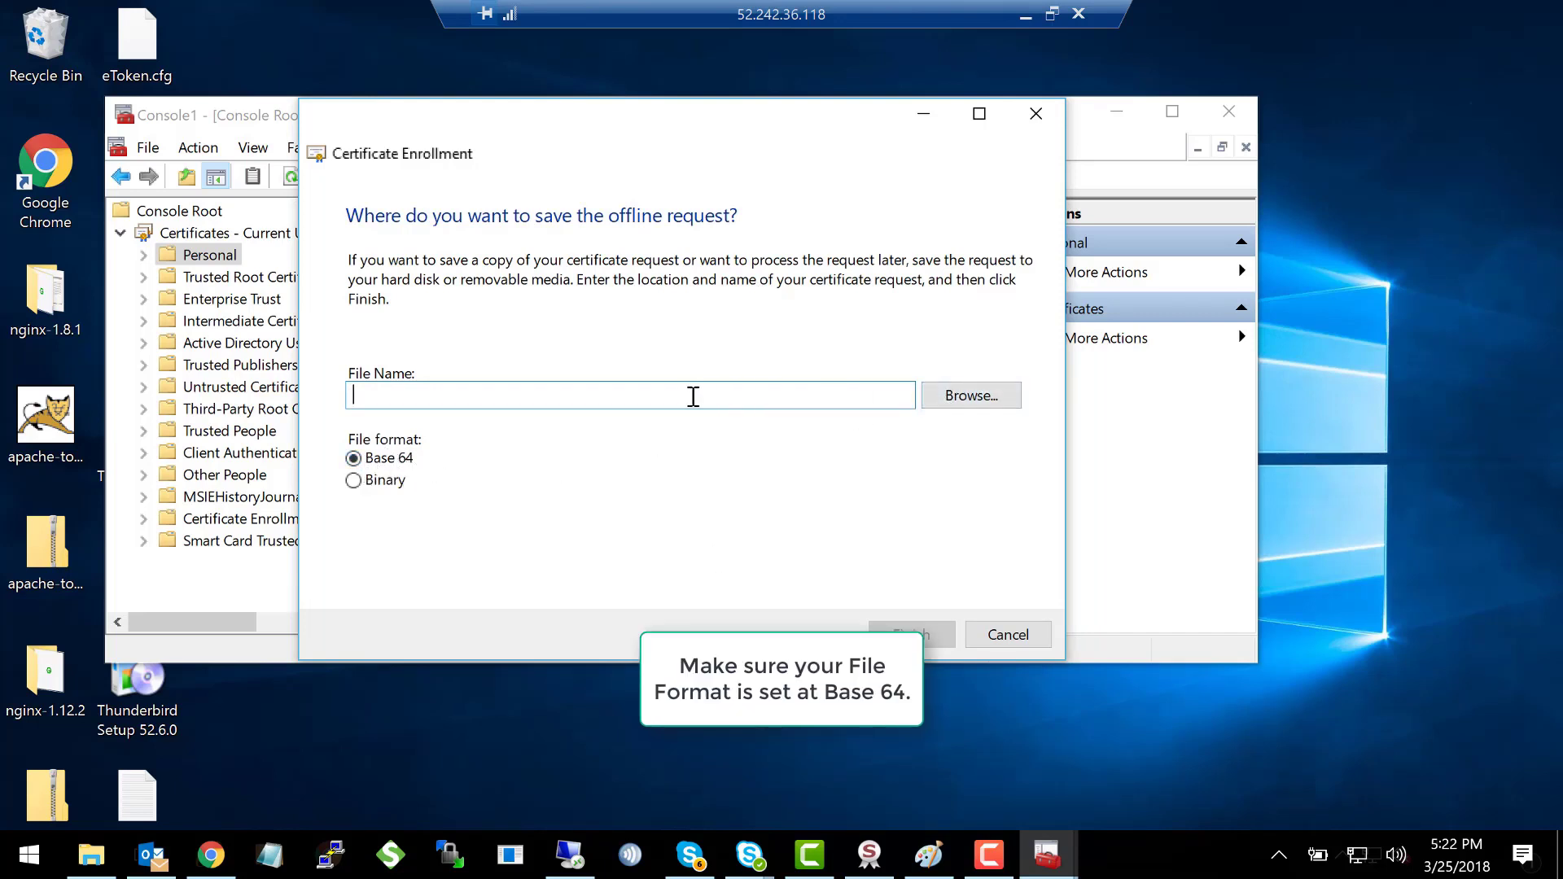
click(968, 396)
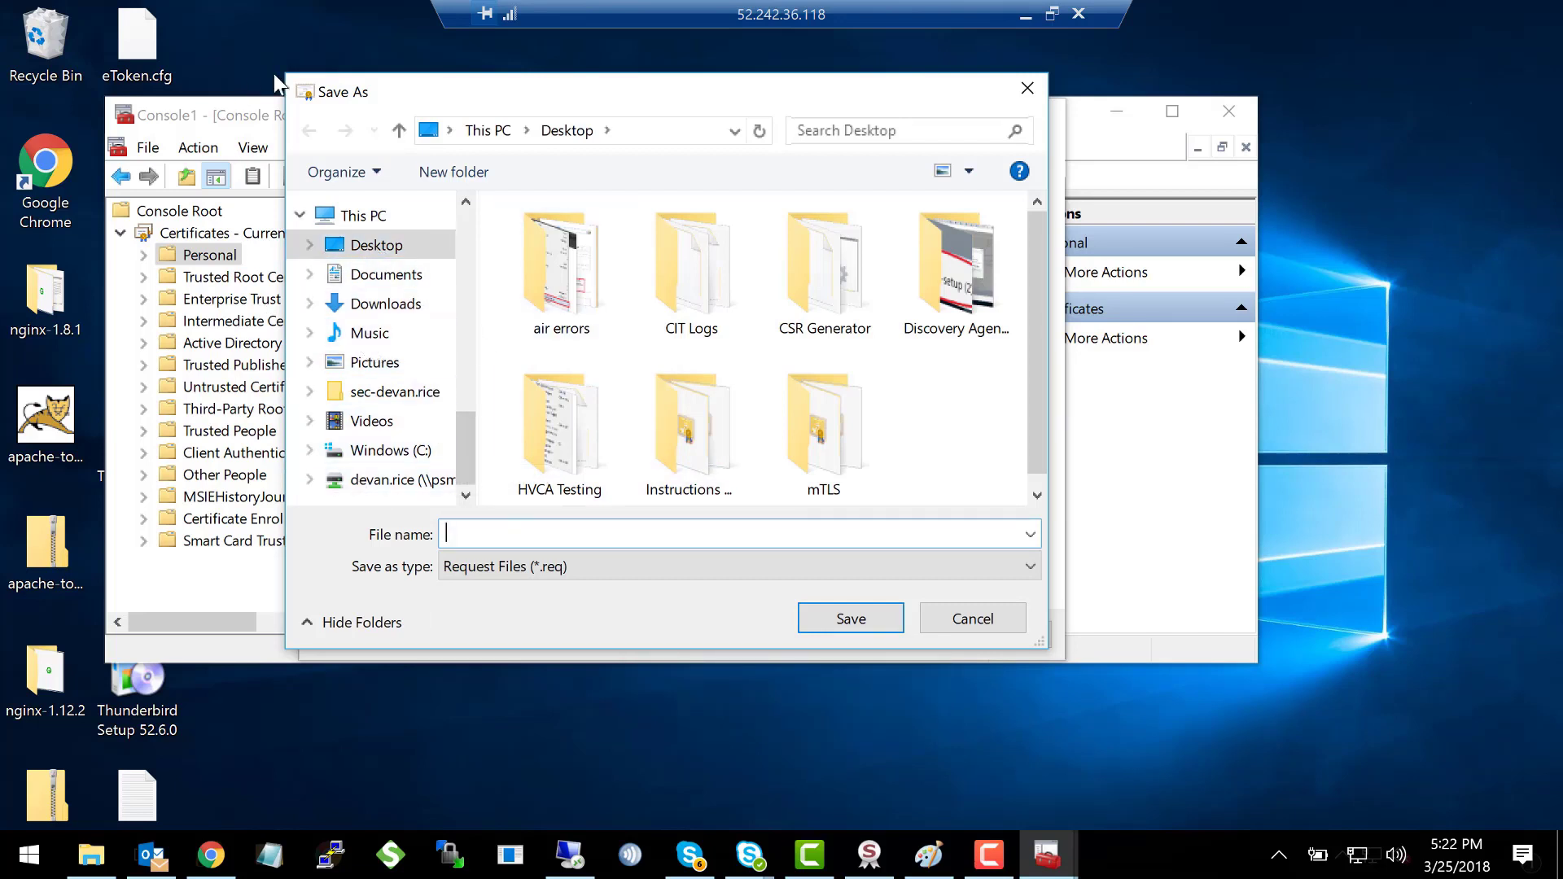
click(377, 247)
text(suppo)
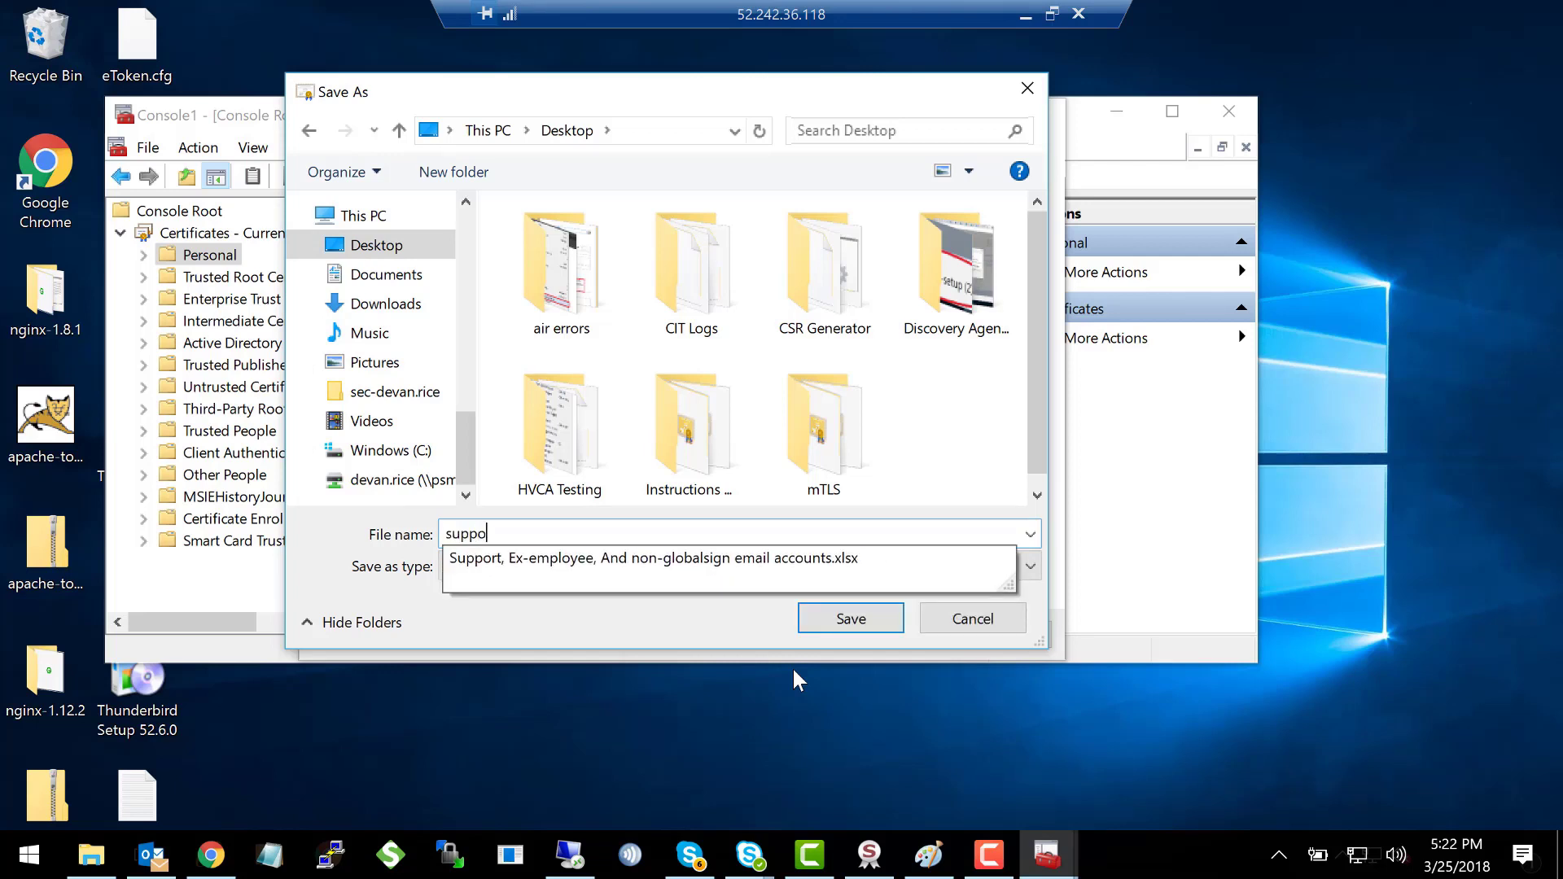
text(rt.globalsiugn.com)
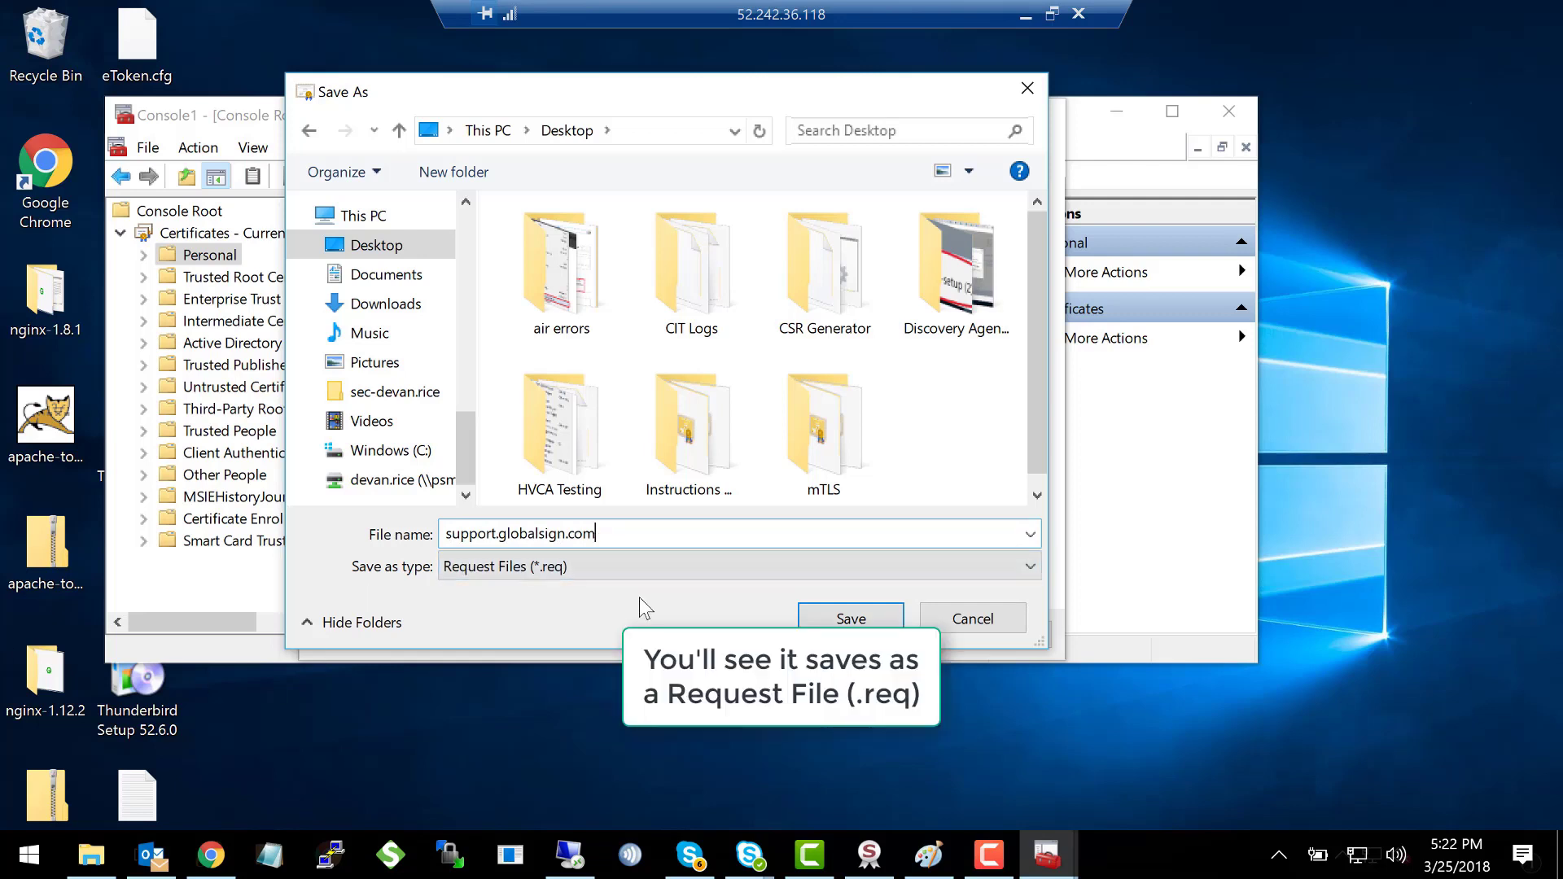
click(851, 619)
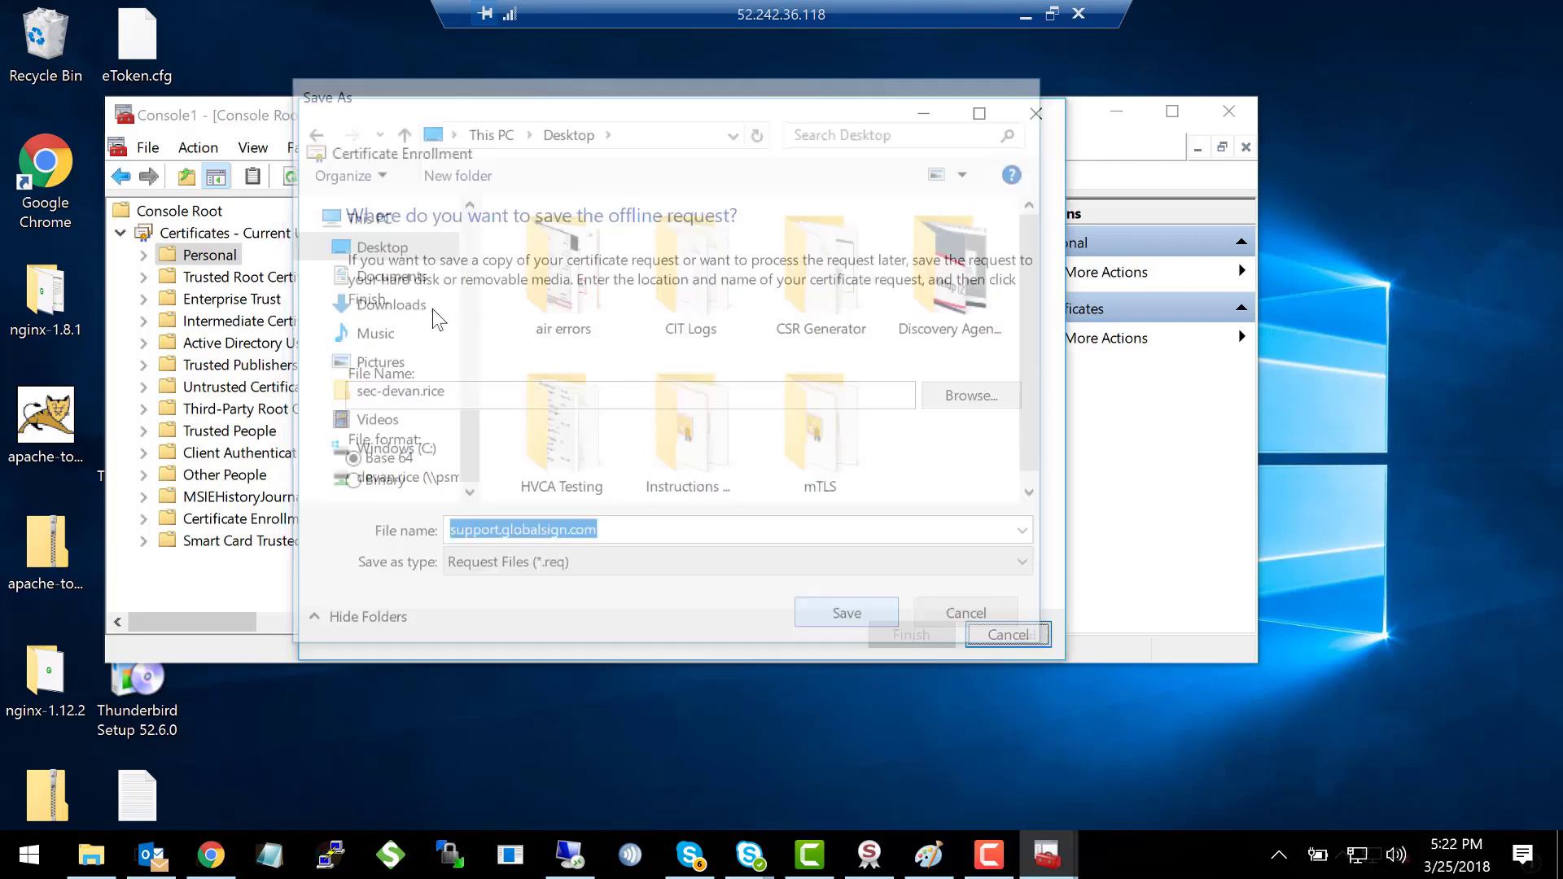
click(912, 636)
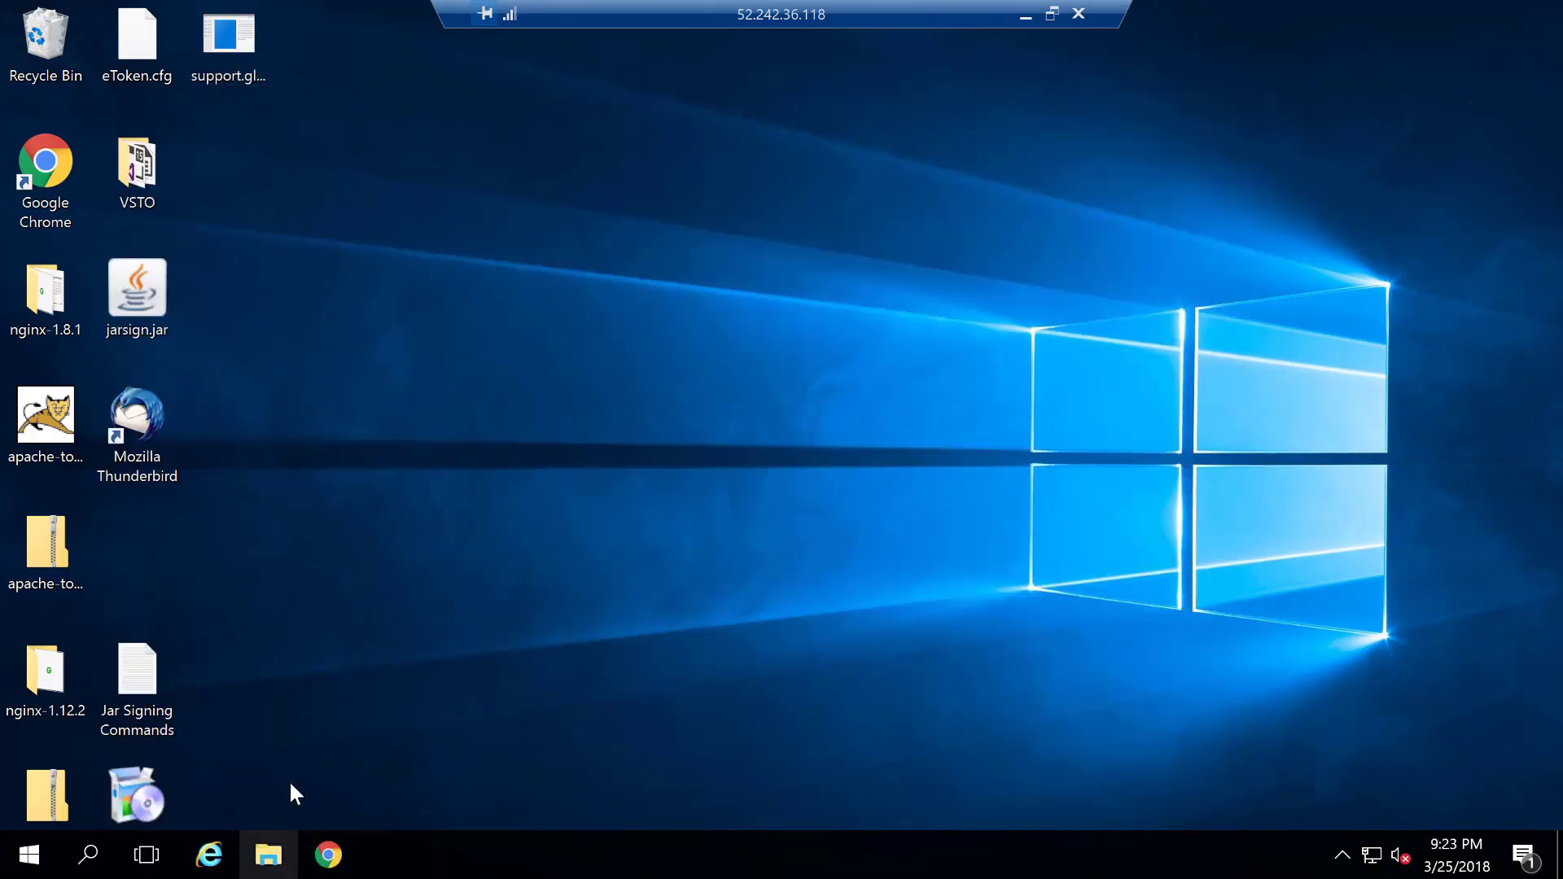
Open the support.globalsign.com request file from the desktop in Notepad++ and select the entire certificate request text.
click(242, 37)
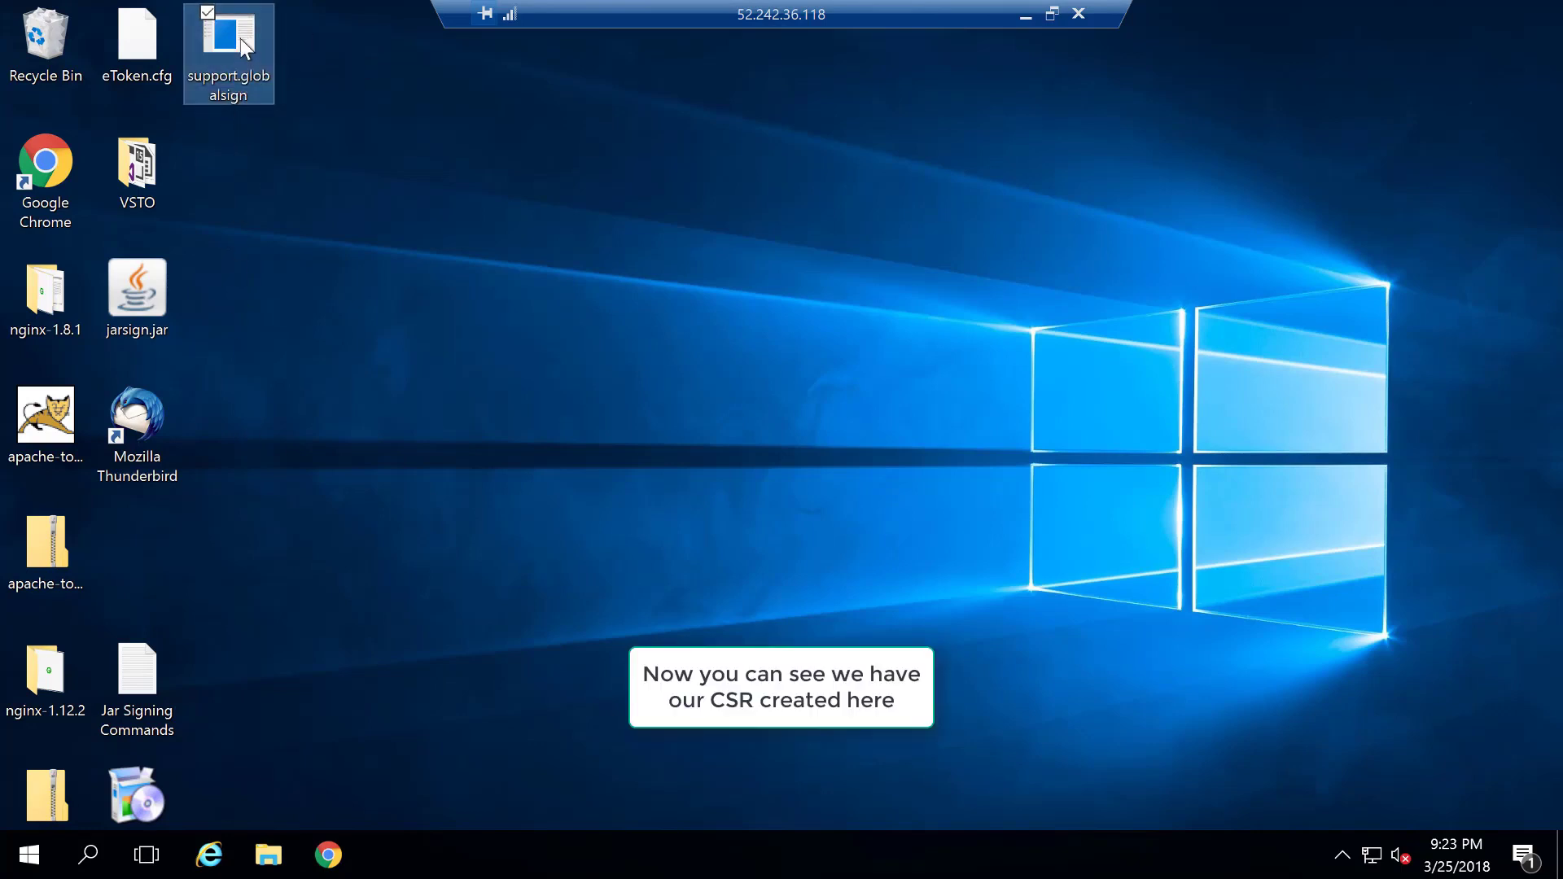
right_click(241, 38)
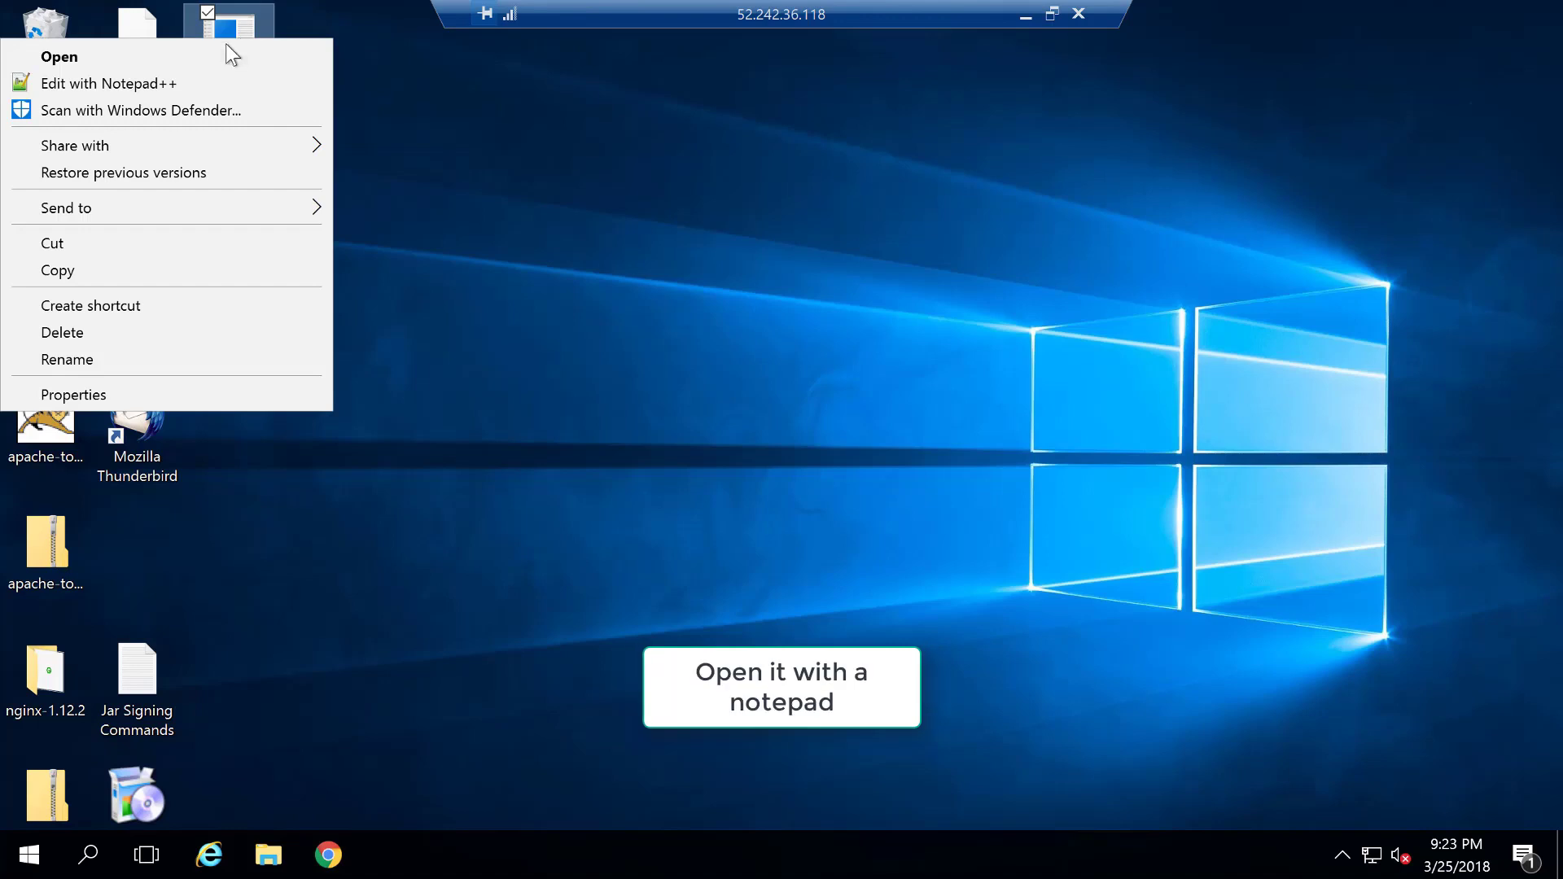
click(130, 85)
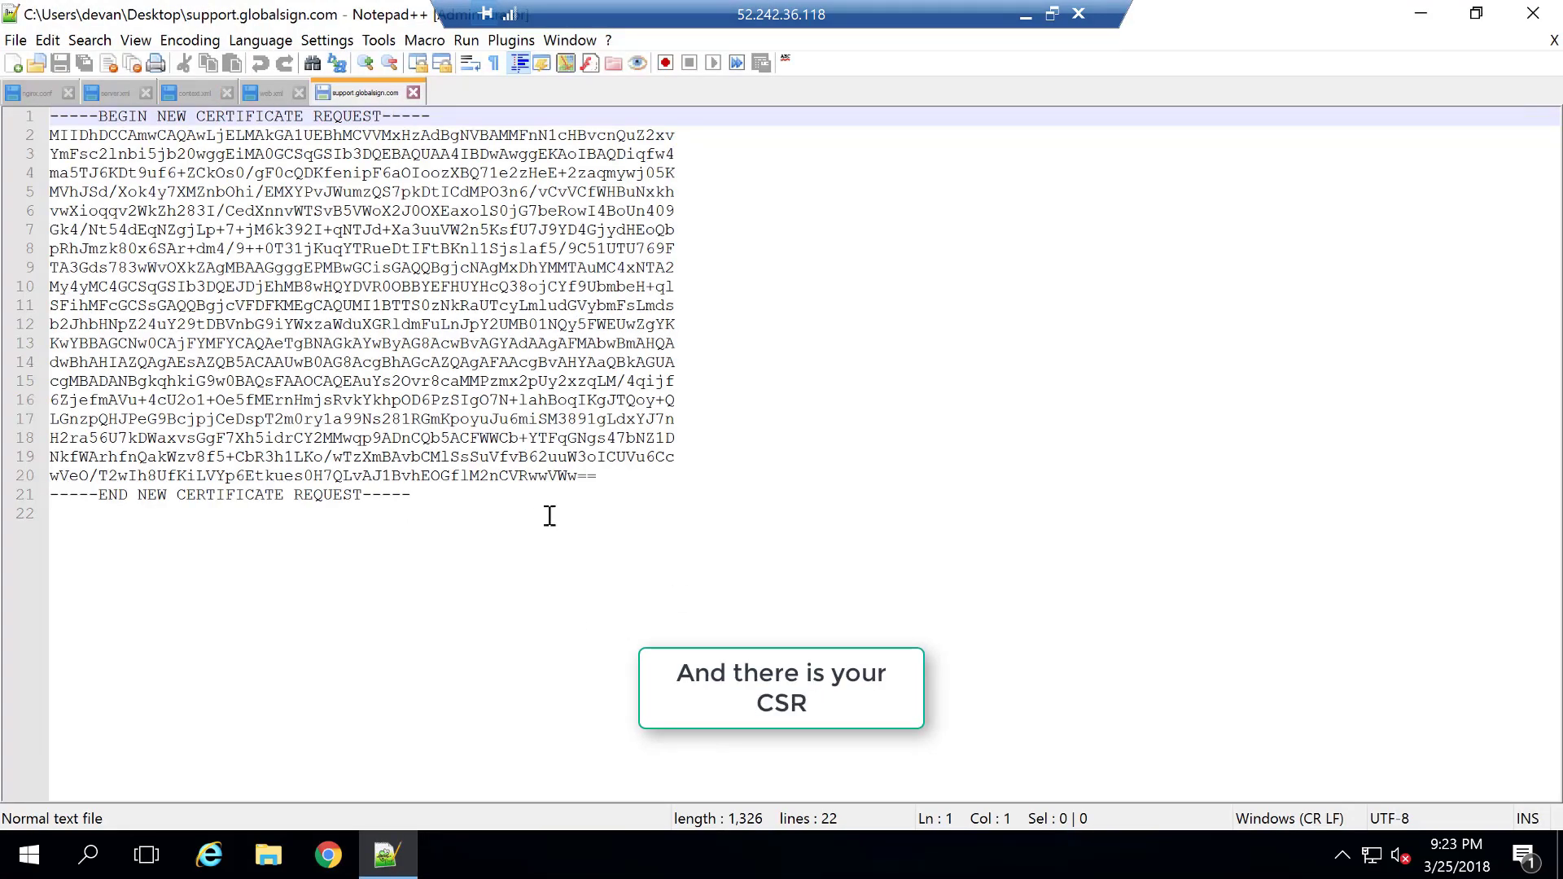
drag(549, 515, 50, 116)
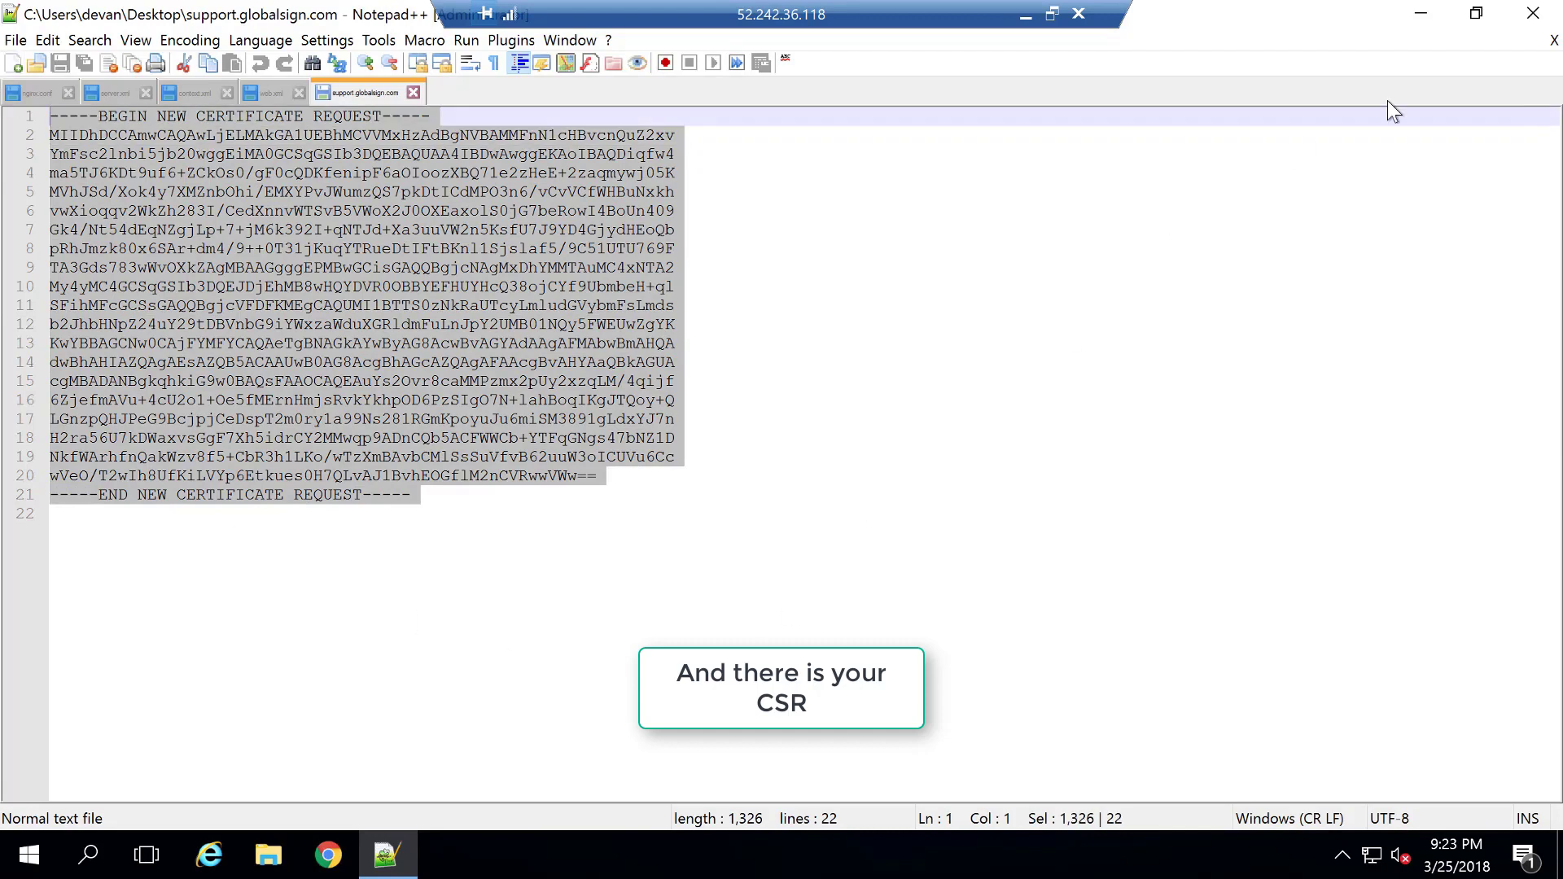